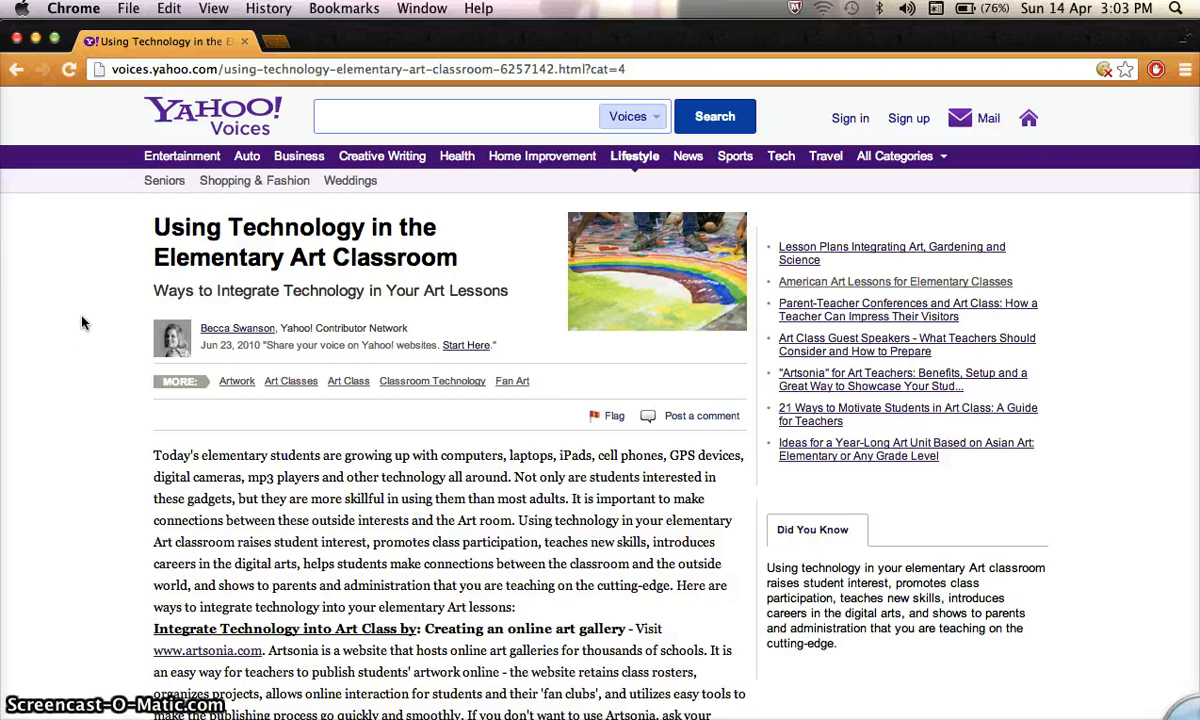
# Switch to EndNote X6 and create a new reference with the reference type Web Page
pyautogui.moveTo(5, 250)
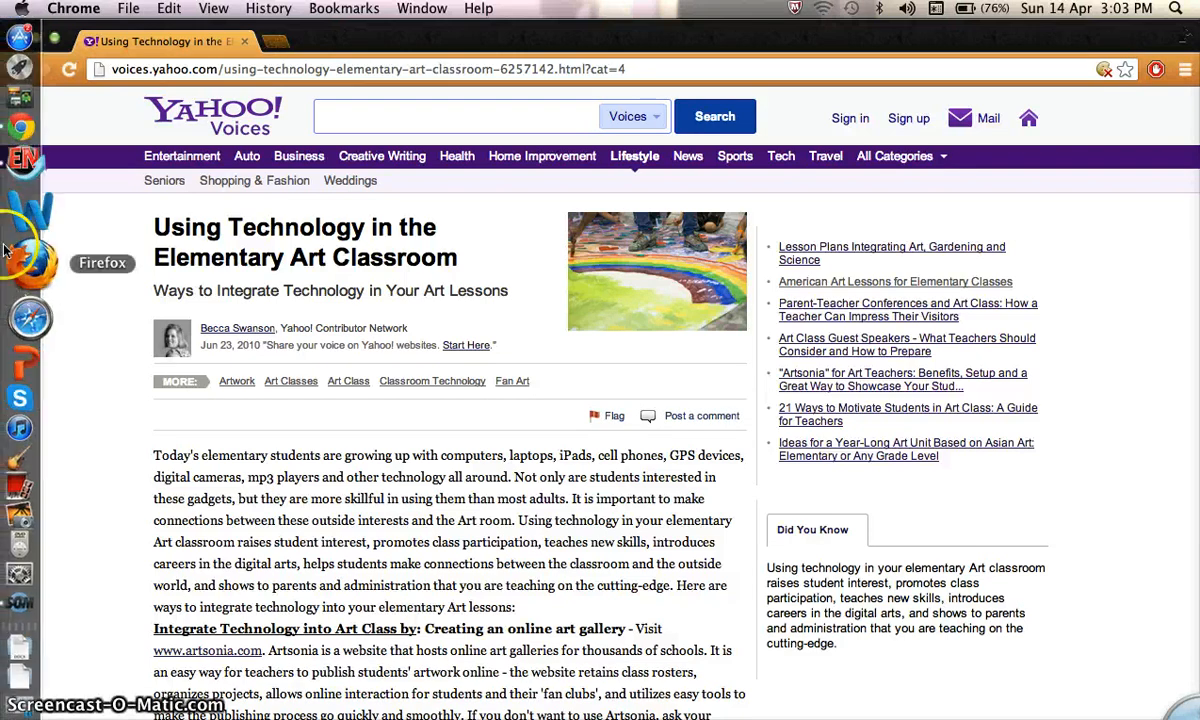
pyautogui.click(20, 207)
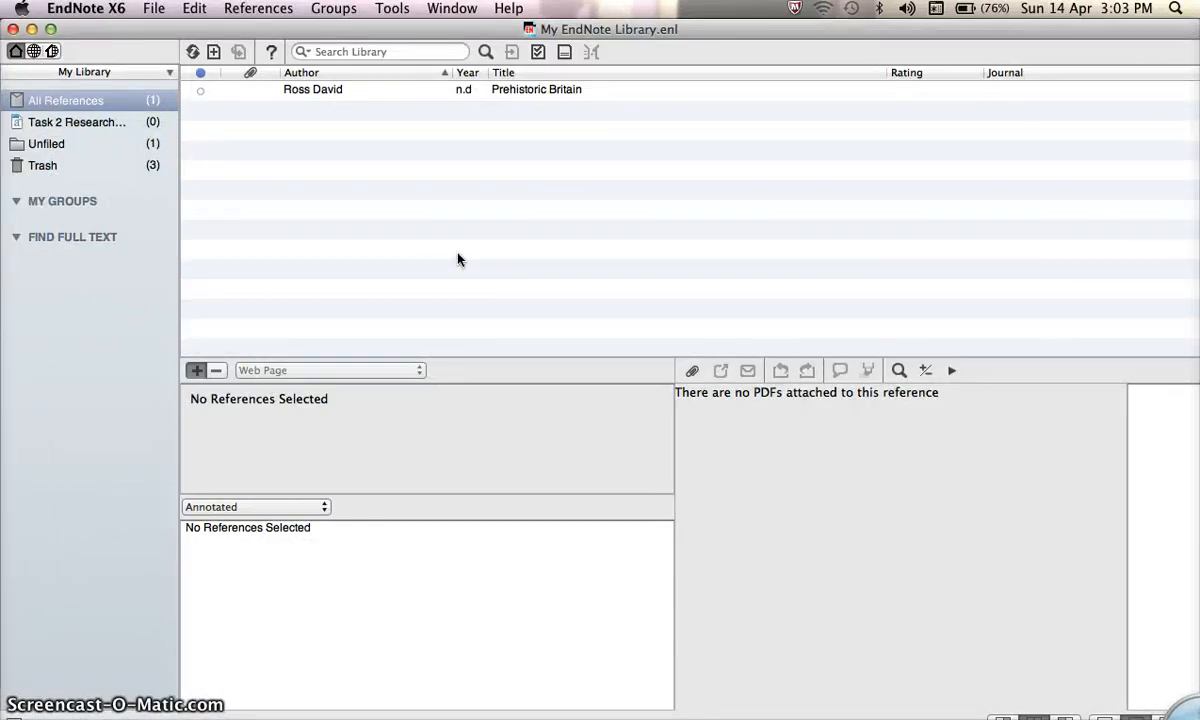
pyautogui.click(214, 52)
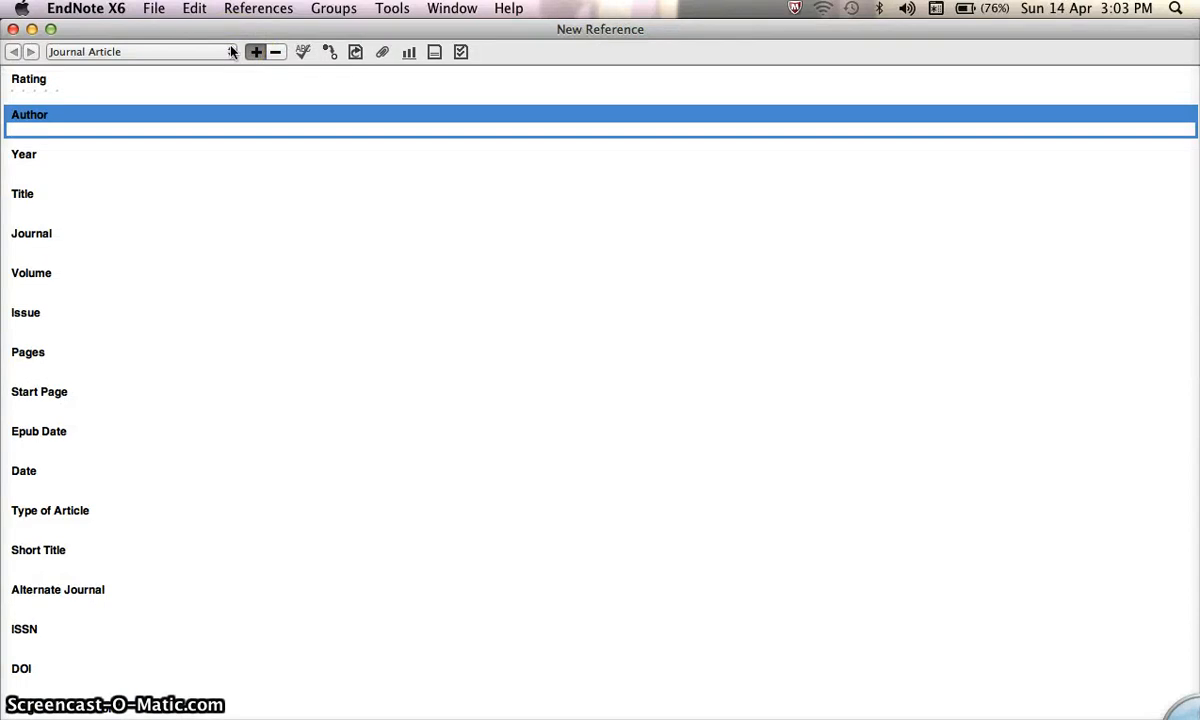
pyautogui.click(231, 52)
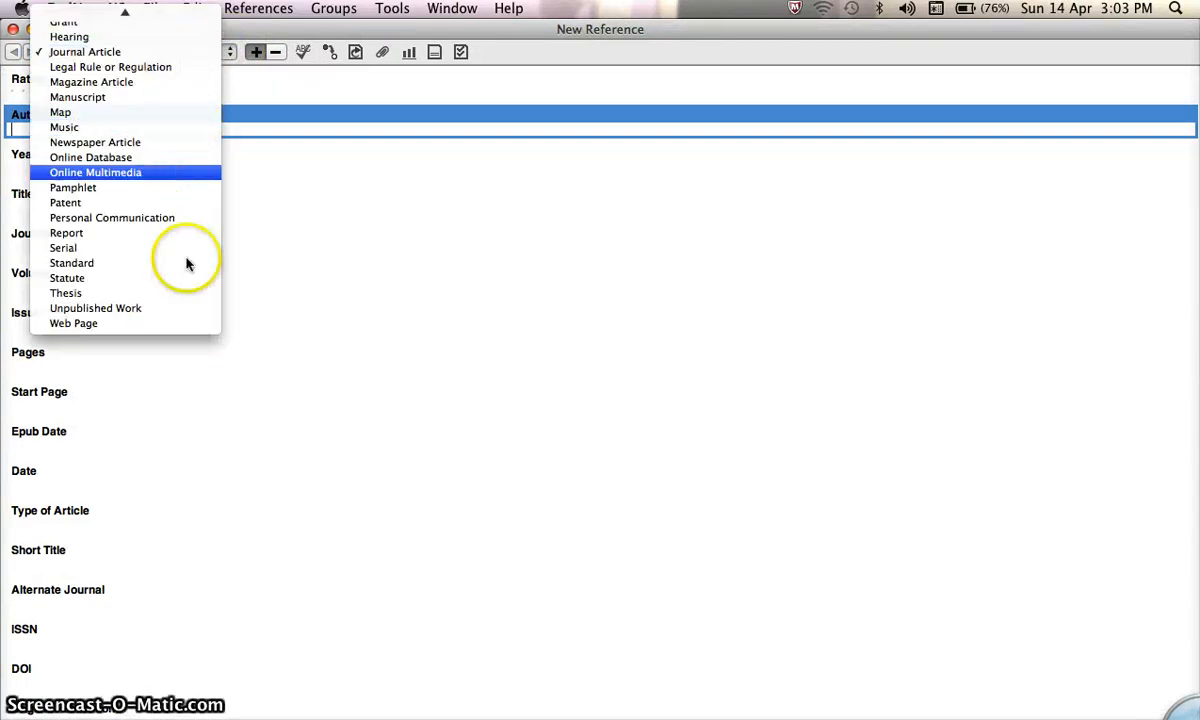
pyautogui.click(166, 325)
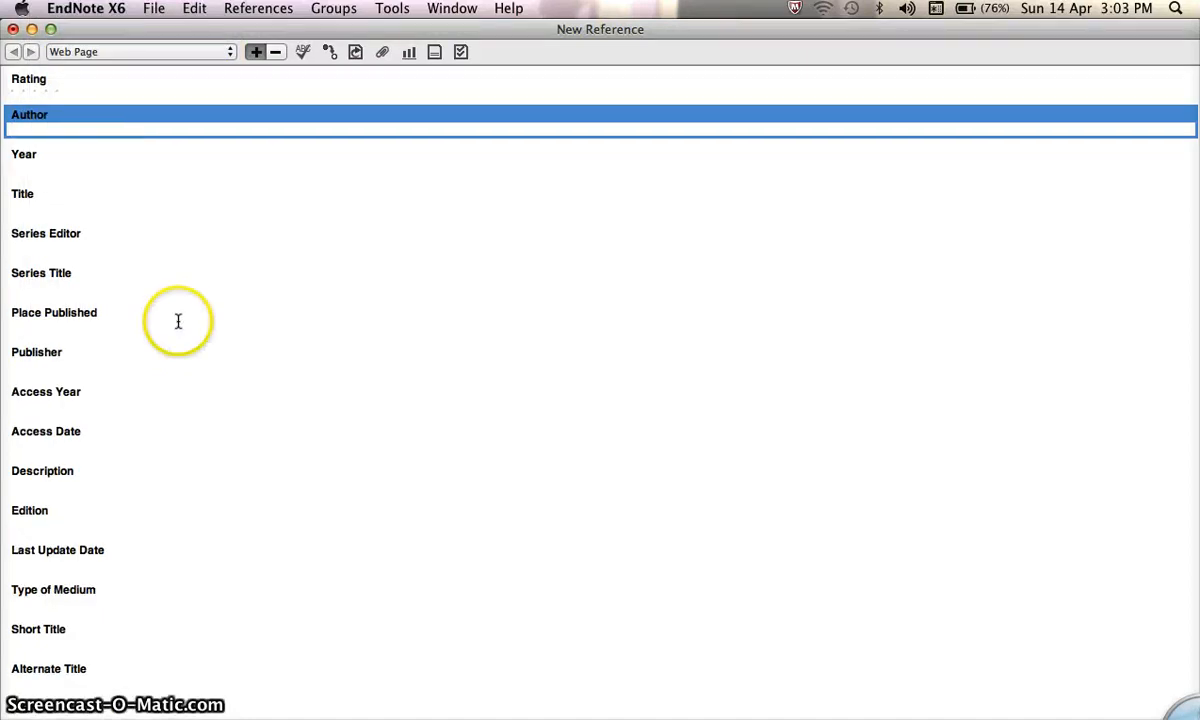
# Check the article's author in Chrome, and enter the author's name, surname first, in the EndNote reference's Author field
pyautogui.moveTo(4, 279)
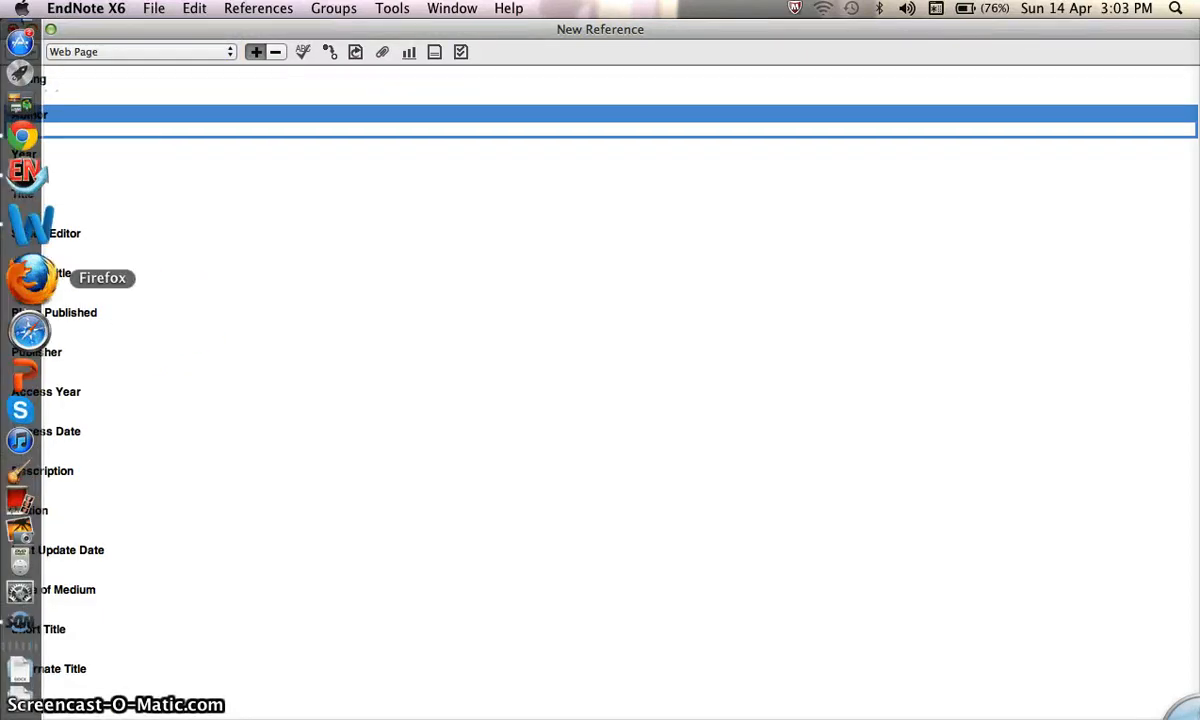
pyautogui.click(8, 192)
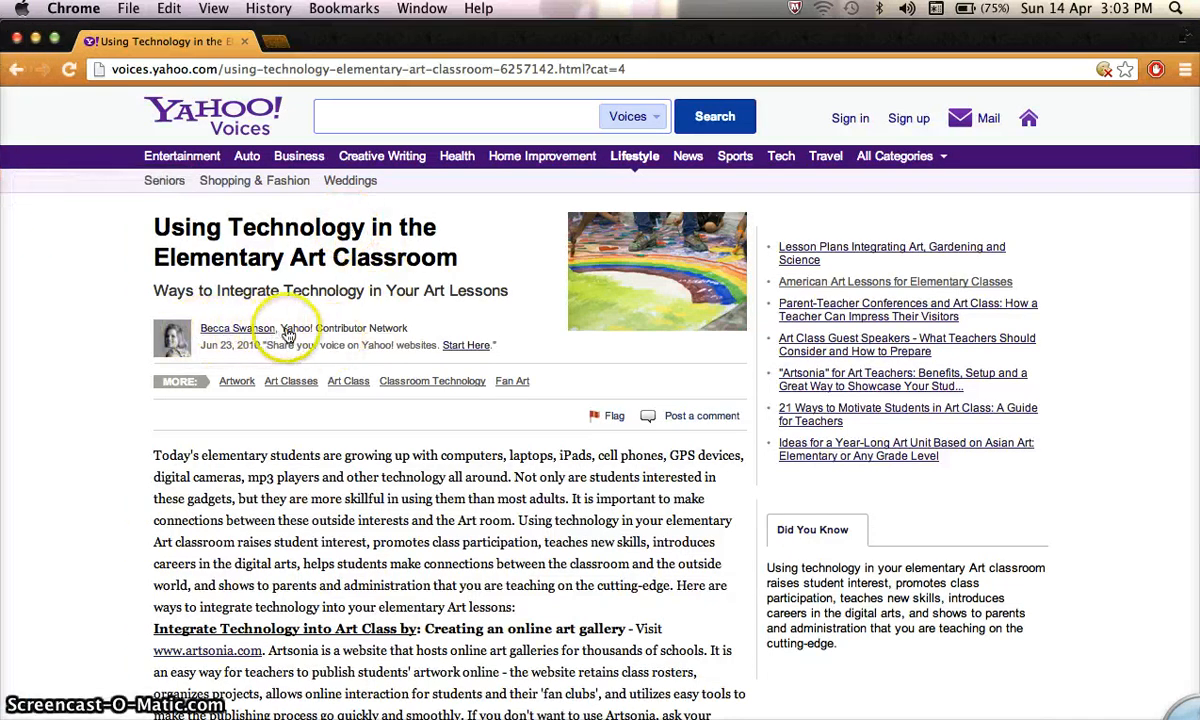
pyautogui.moveTo(4, 334)
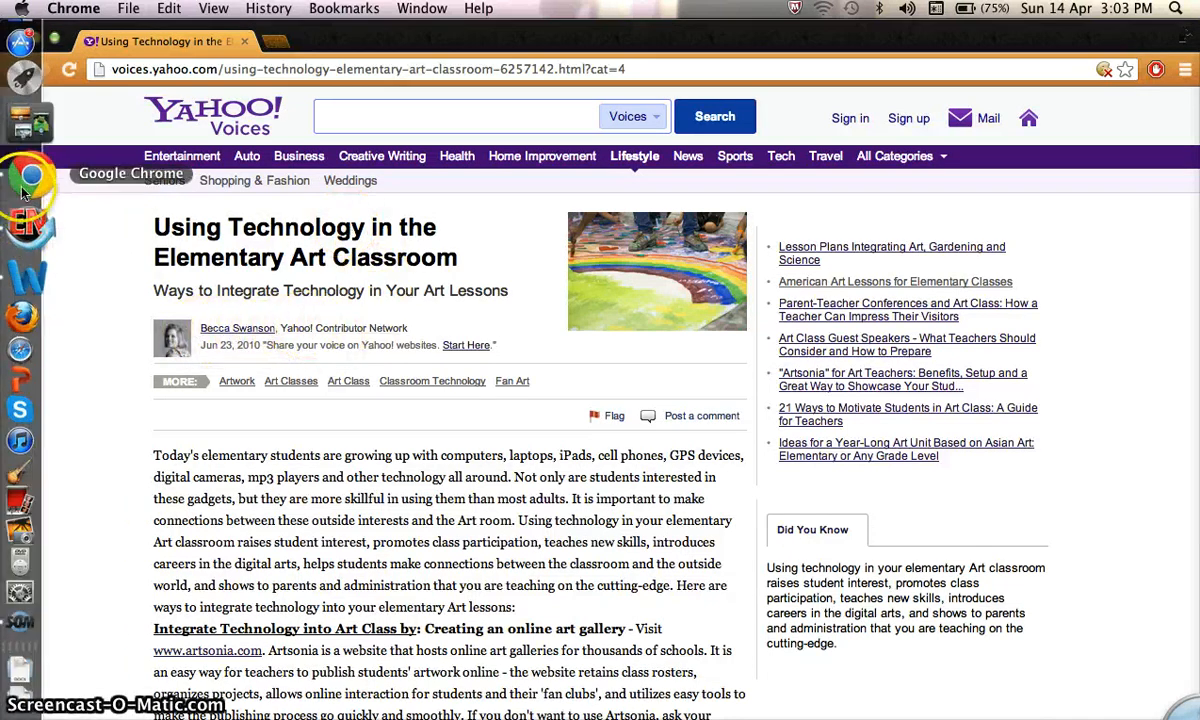
pyautogui.click(25, 212)
pyautogui.write('Swanson, Becca')
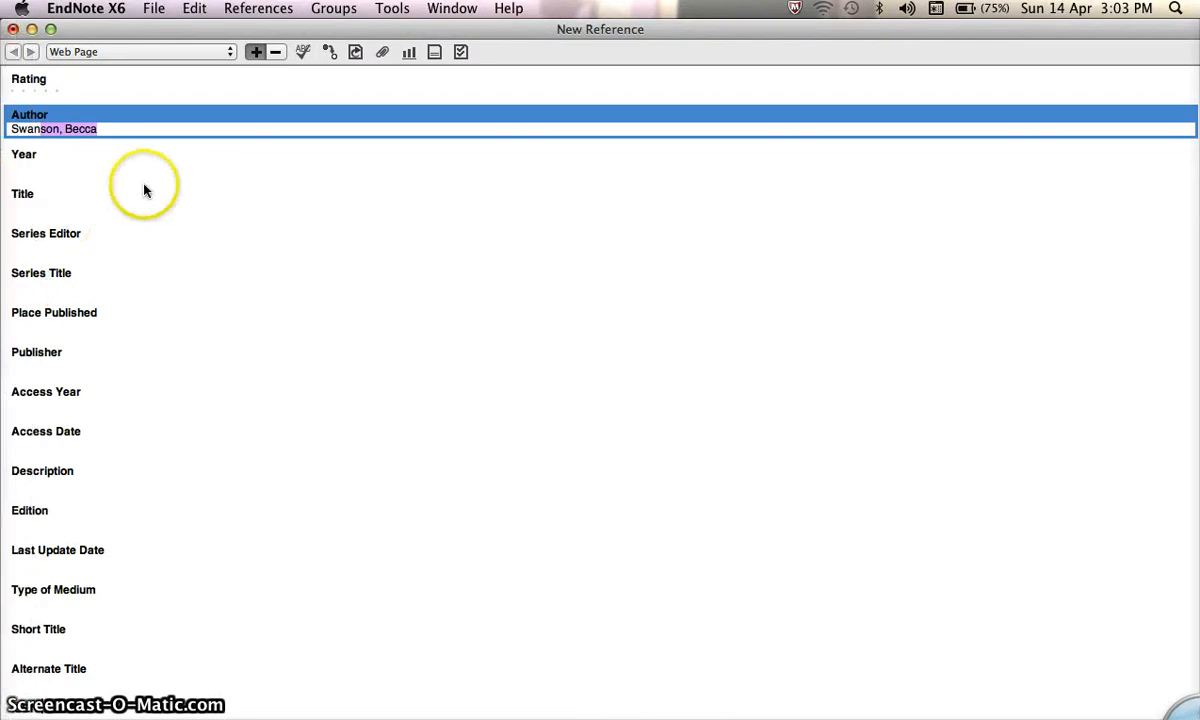
pyautogui.hotkey('shift', 'Right')
pyautogui.hotkey('shift', 'Right')
pyautogui.hotkey('shift', 'Right')
pyautogui.hotkey('shift', 'Right')
pyautogui.hotkey('shift', 'Right')
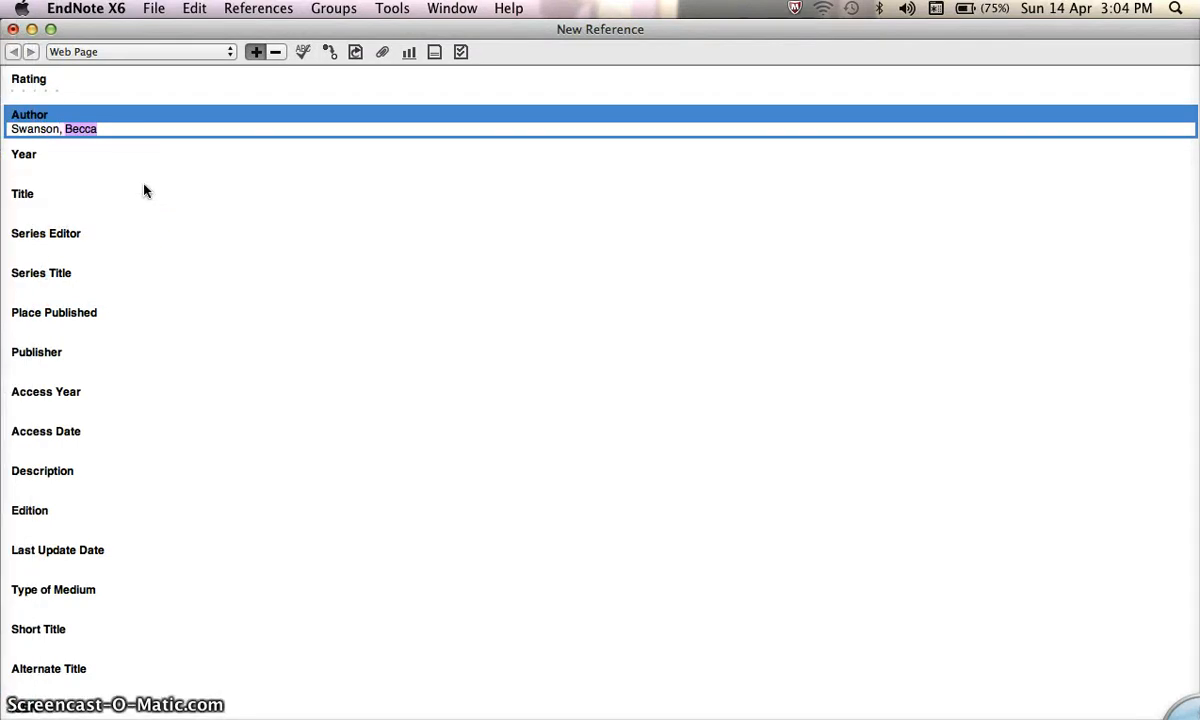
pyautogui.hotkey('shift', 'Right')
pyautogui.hotkey('shift', 'Right')
pyautogui.hotkey('shift', 'Right')
pyautogui.hotkey('shift', 'Right')
pyautogui.hotkey('shift', 'Right')
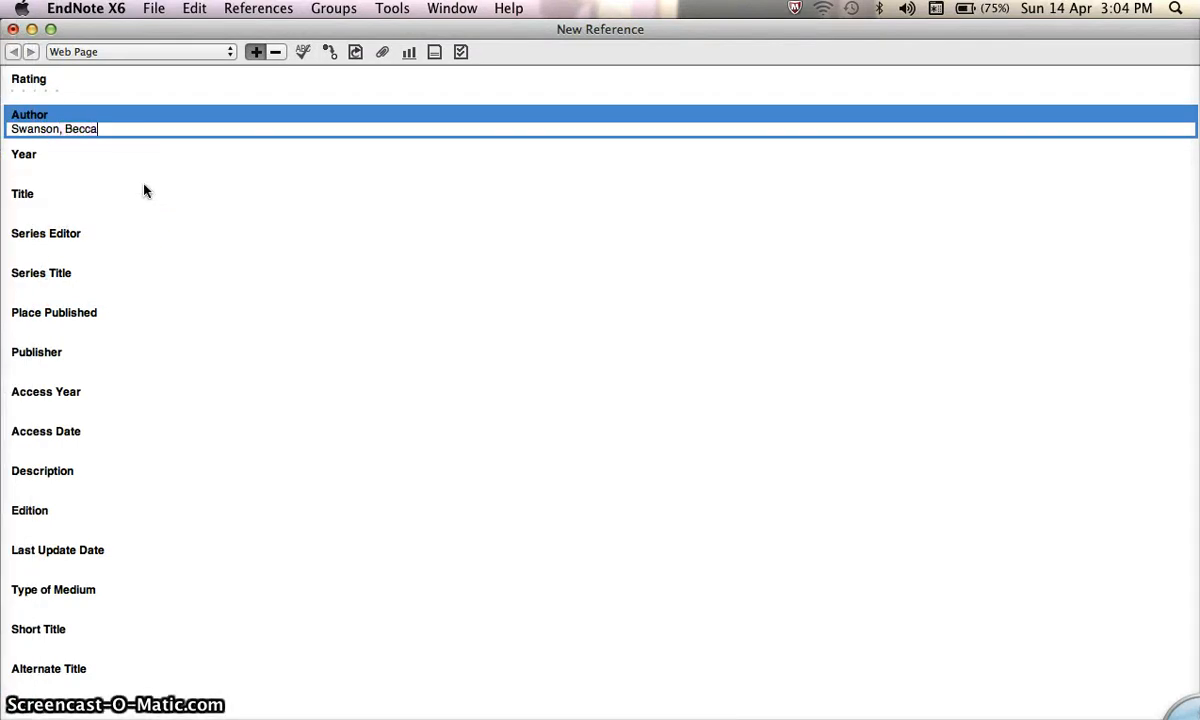
# Look up the article's publication date in Chrome and set the EndNote reference's Year to 2010
pyautogui.click(145, 171)
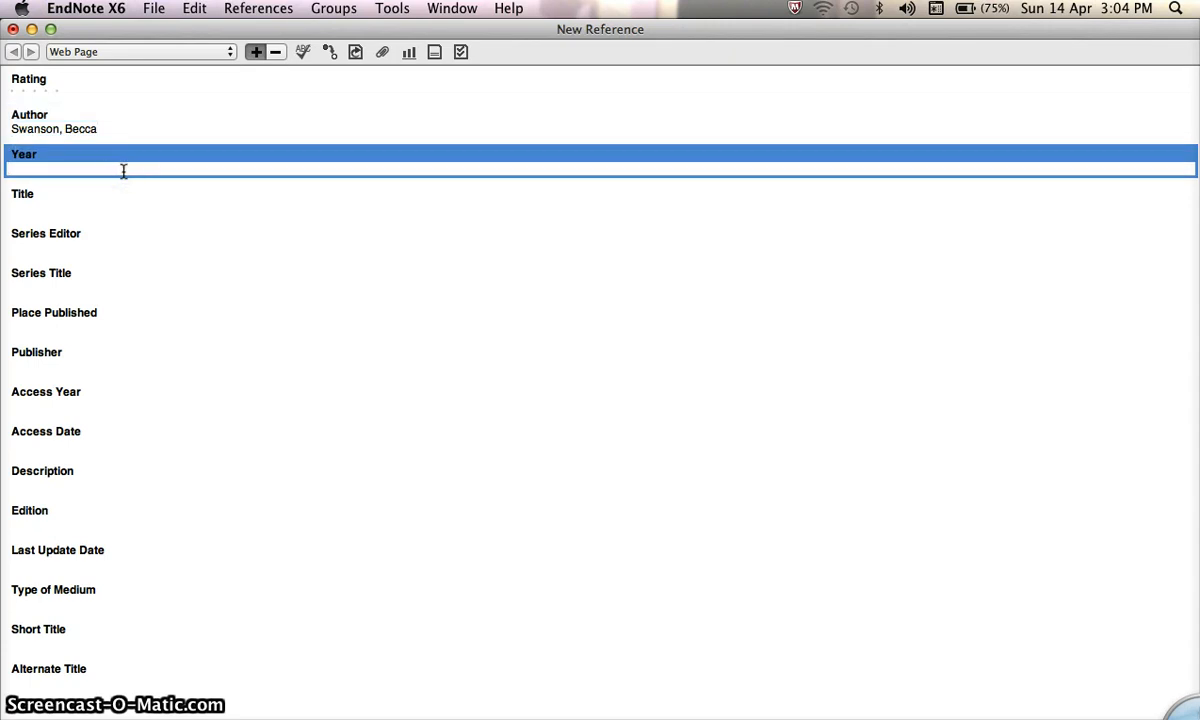
pyautogui.click(103, 171)
pyautogui.click(29, 187)
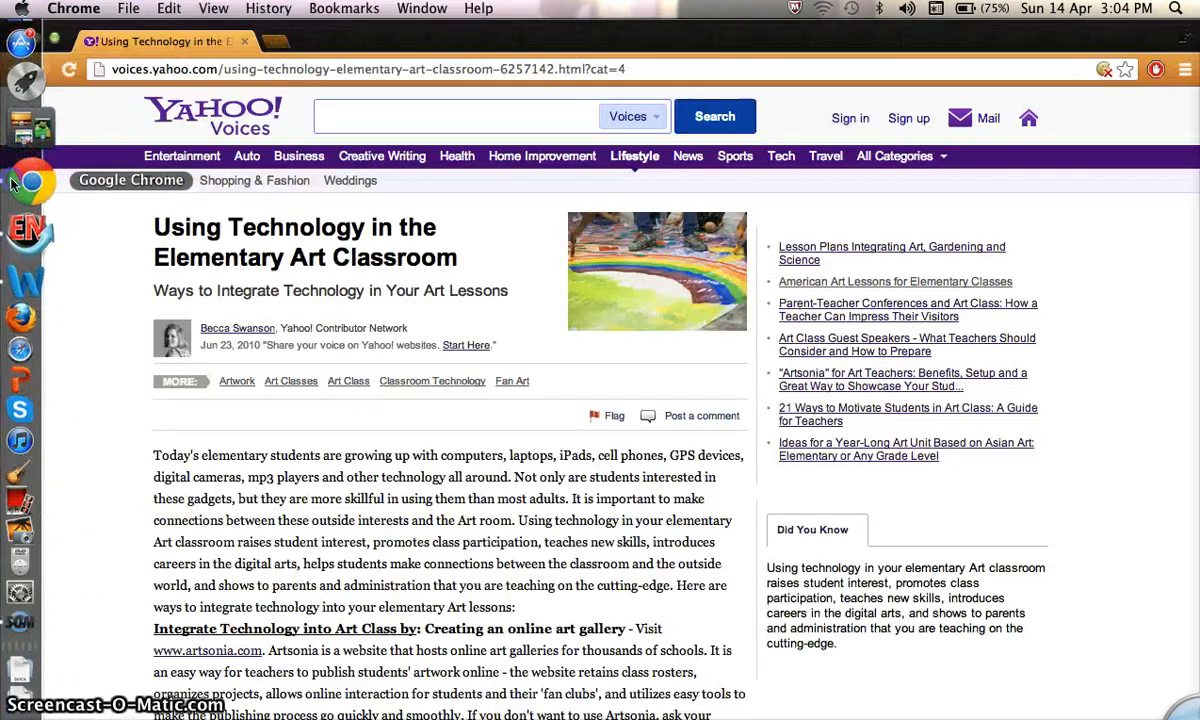
pyautogui.click(235, 345)
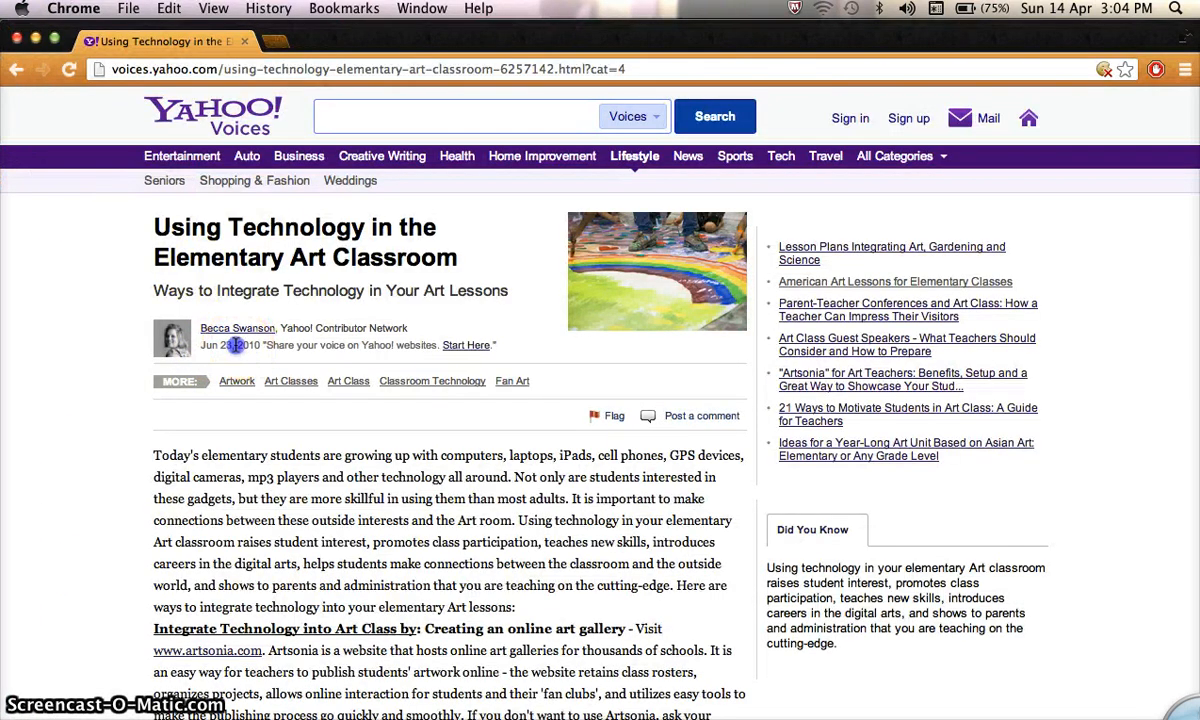
pyautogui.moveTo(261, 345); pyautogui.dragTo(264, 345)
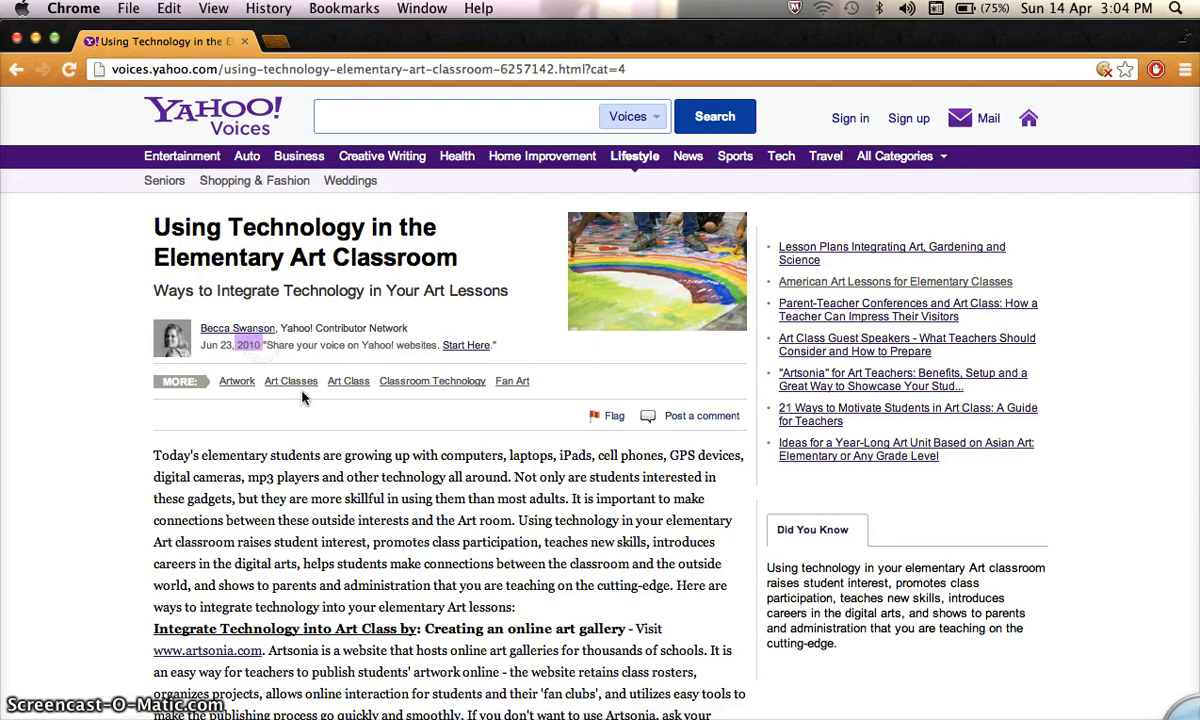
pyautogui.moveTo(3, 195)
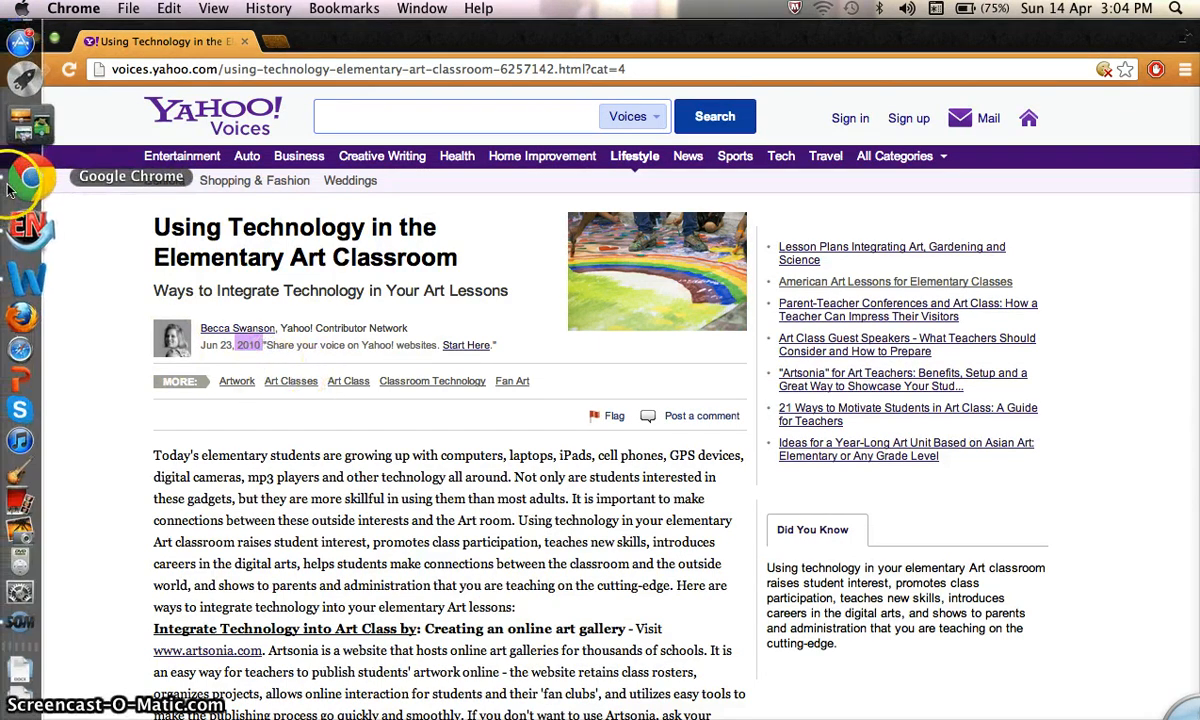
pyautogui.click(29, 222)
pyautogui.write('2')
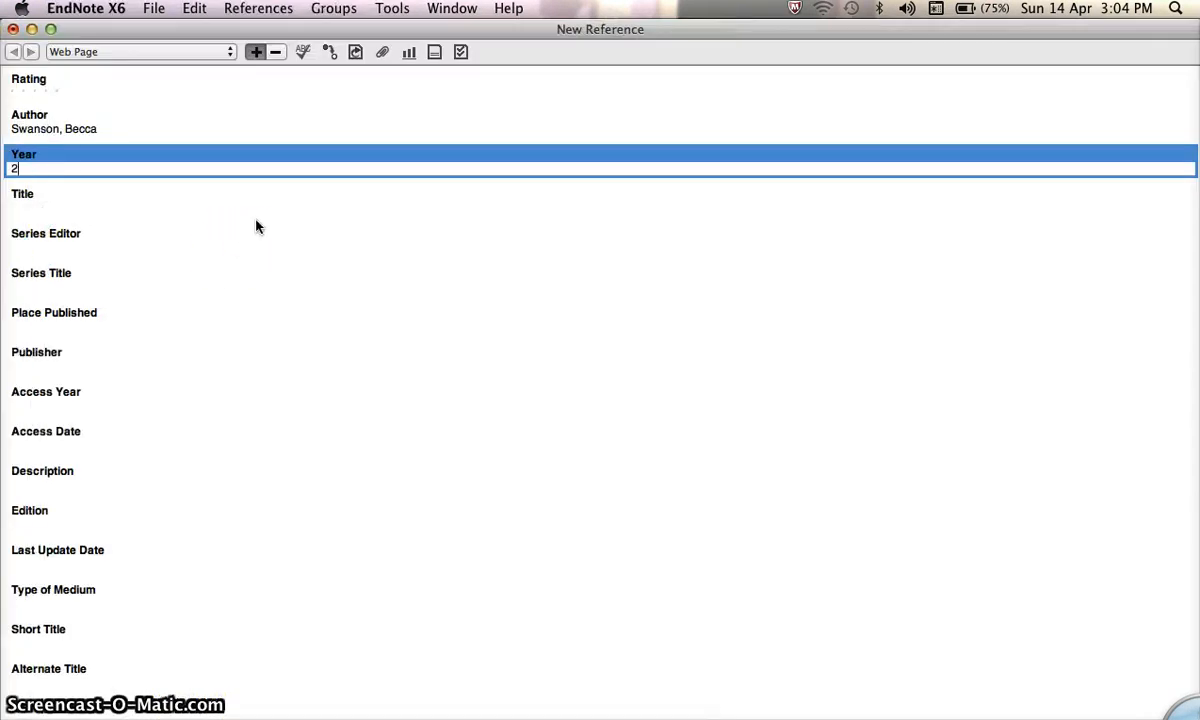
pyautogui.write('010')
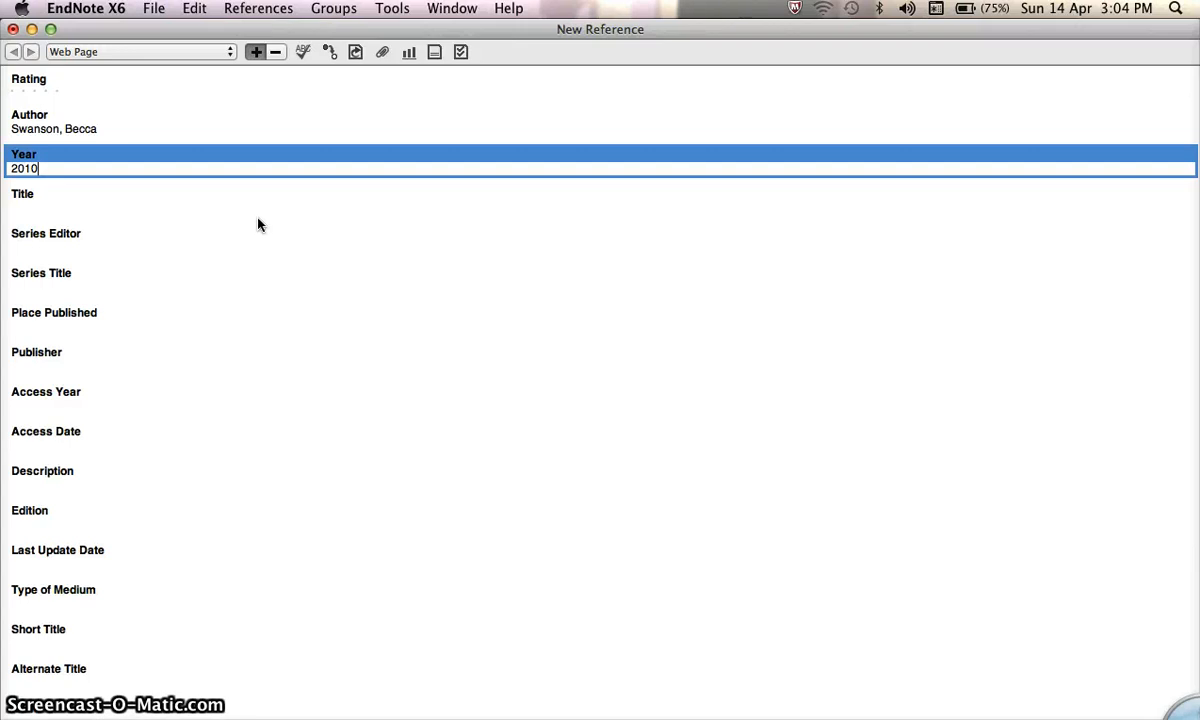
# Copy the headline "Using Technology in the Elementary Art Classroom" from the Chrome article into the Title field of the EndNote reference
pyautogui.click(120, 208)
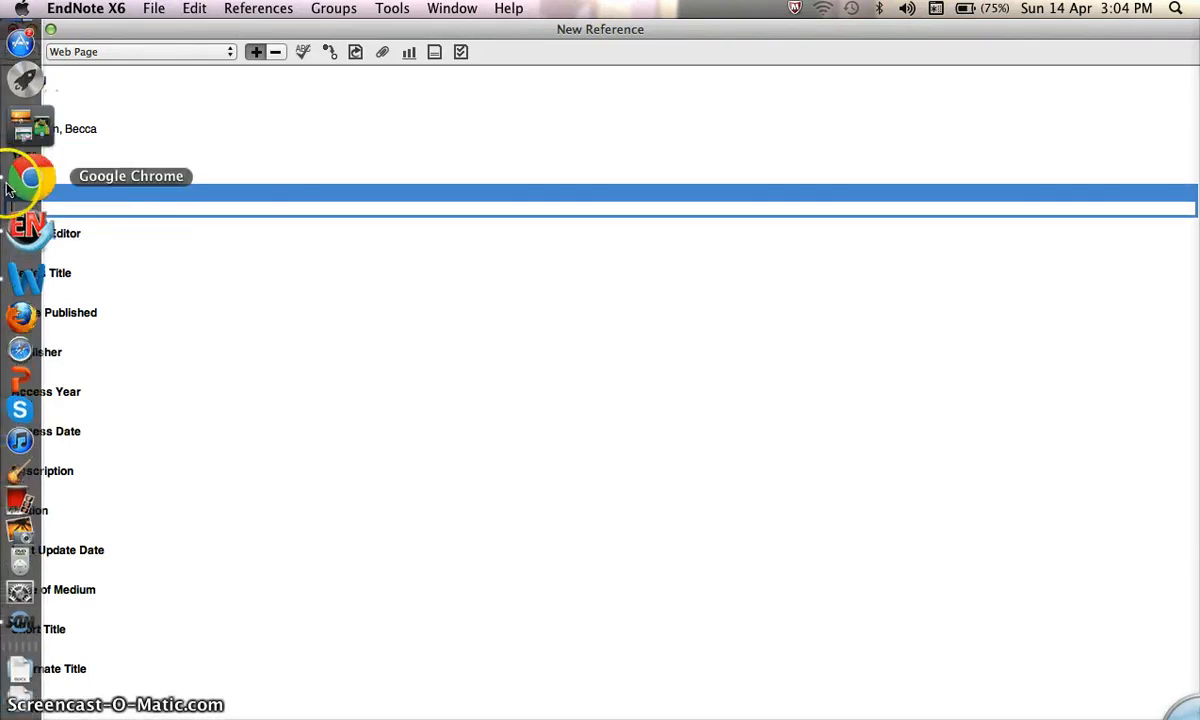
pyautogui.click(24, 179)
pyautogui.moveTo(166, 245); pyautogui.dragTo(449, 261)
pyautogui.rightClick(338, 238)
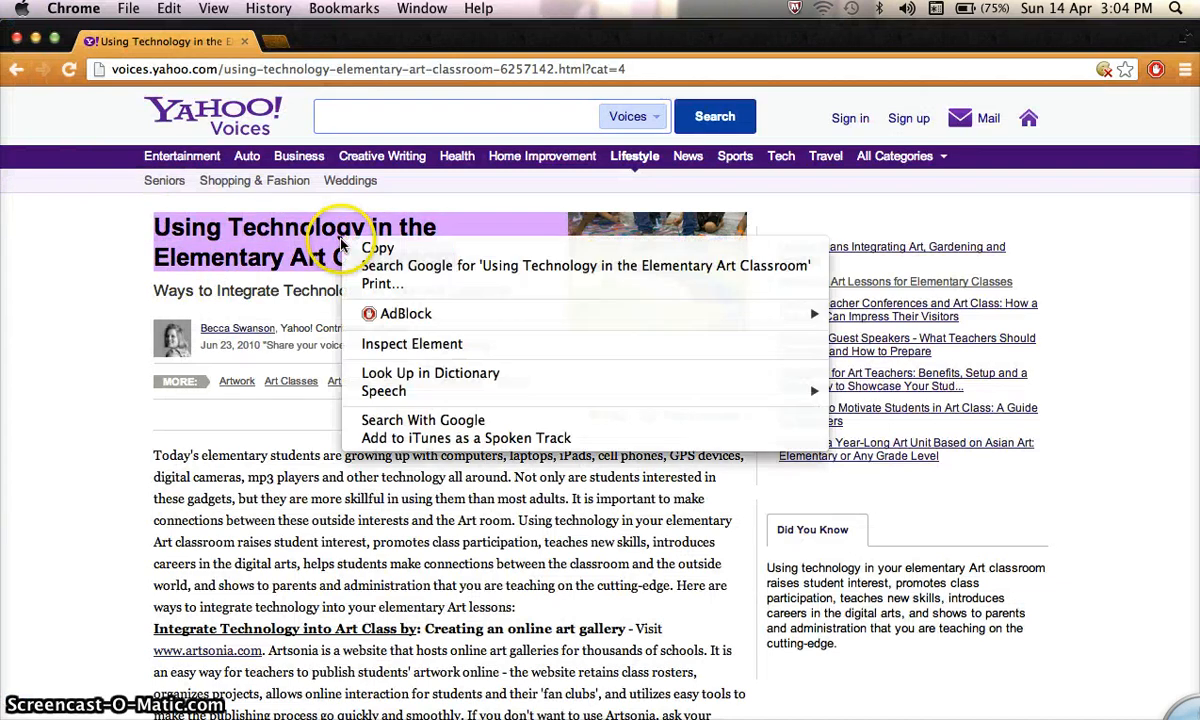
pyautogui.click(368, 252)
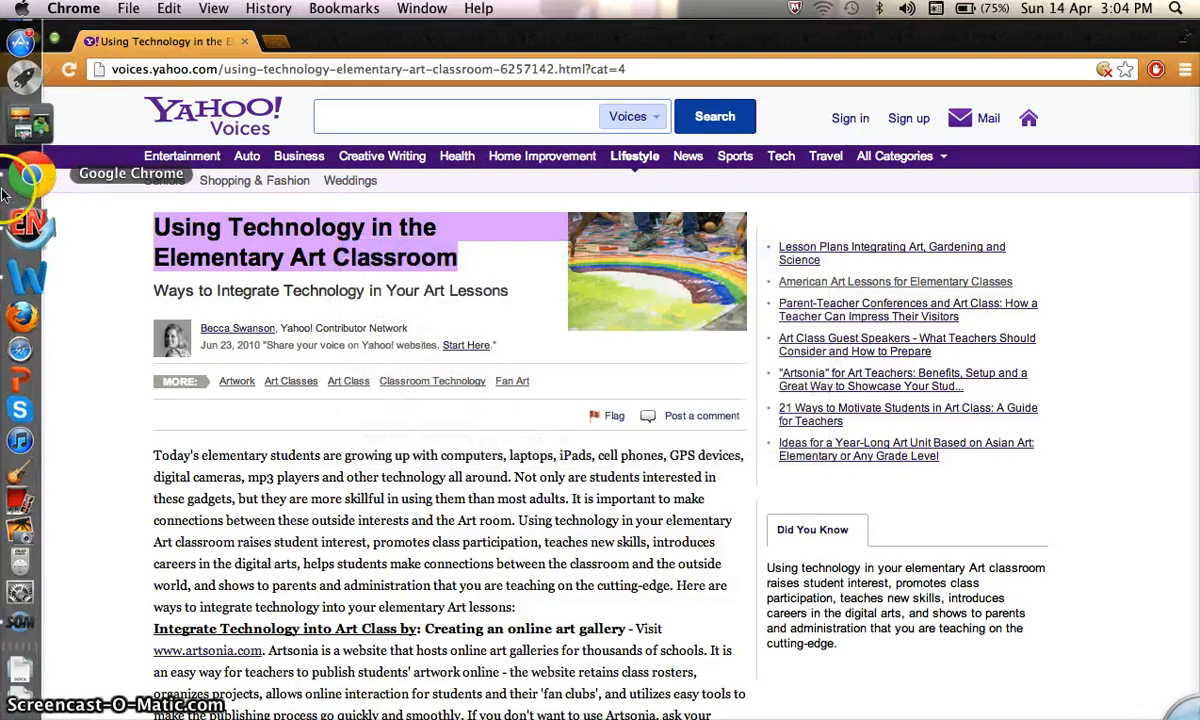
pyautogui.click(24, 203)
pyautogui.click(73, 212)
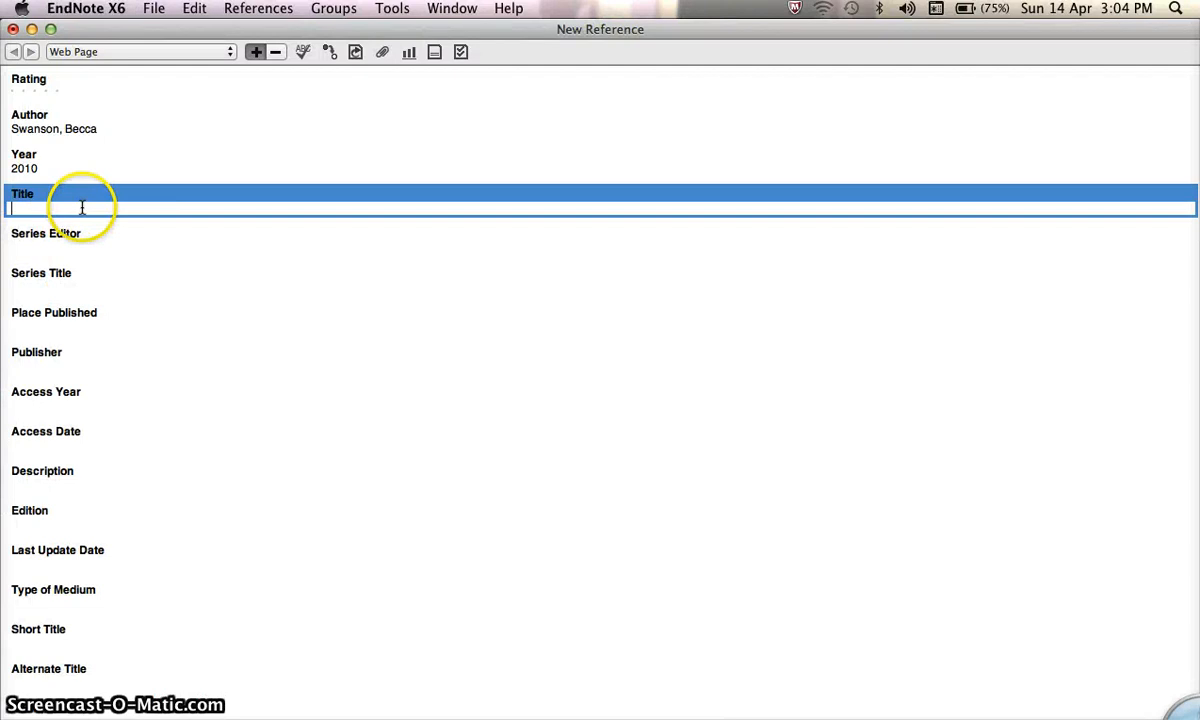
pyautogui.rightClick(81, 204)
pyautogui.click(115, 252)
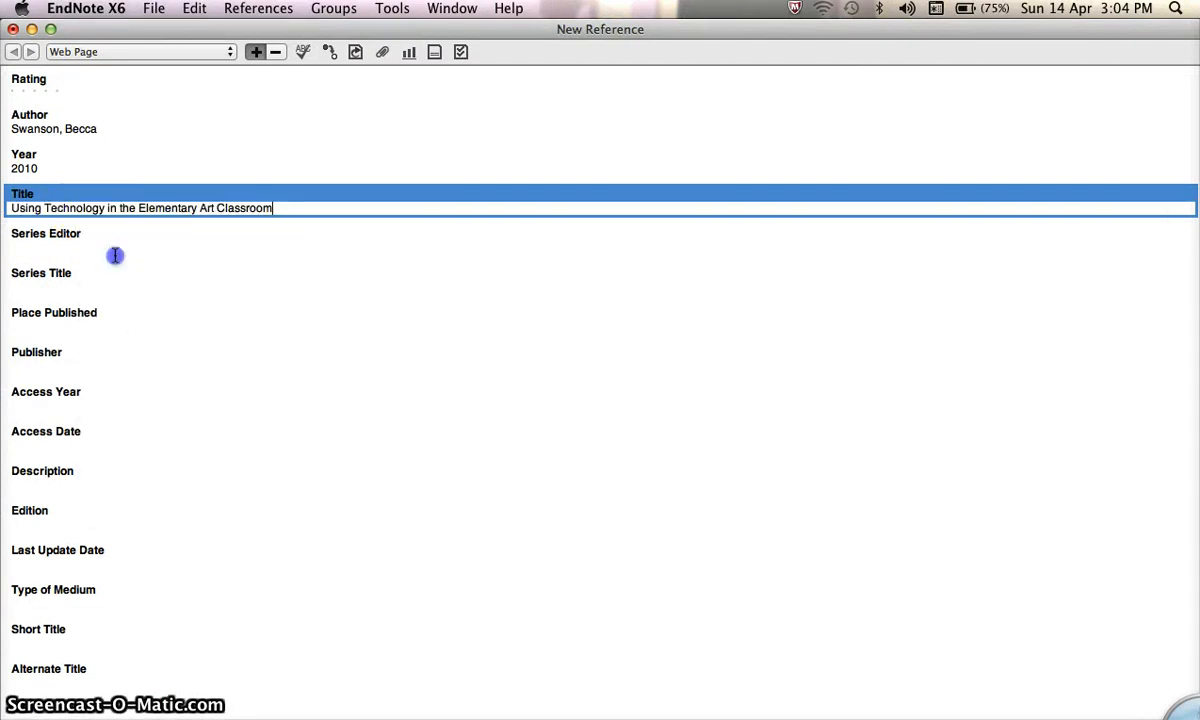
pyautogui.click(115, 255)
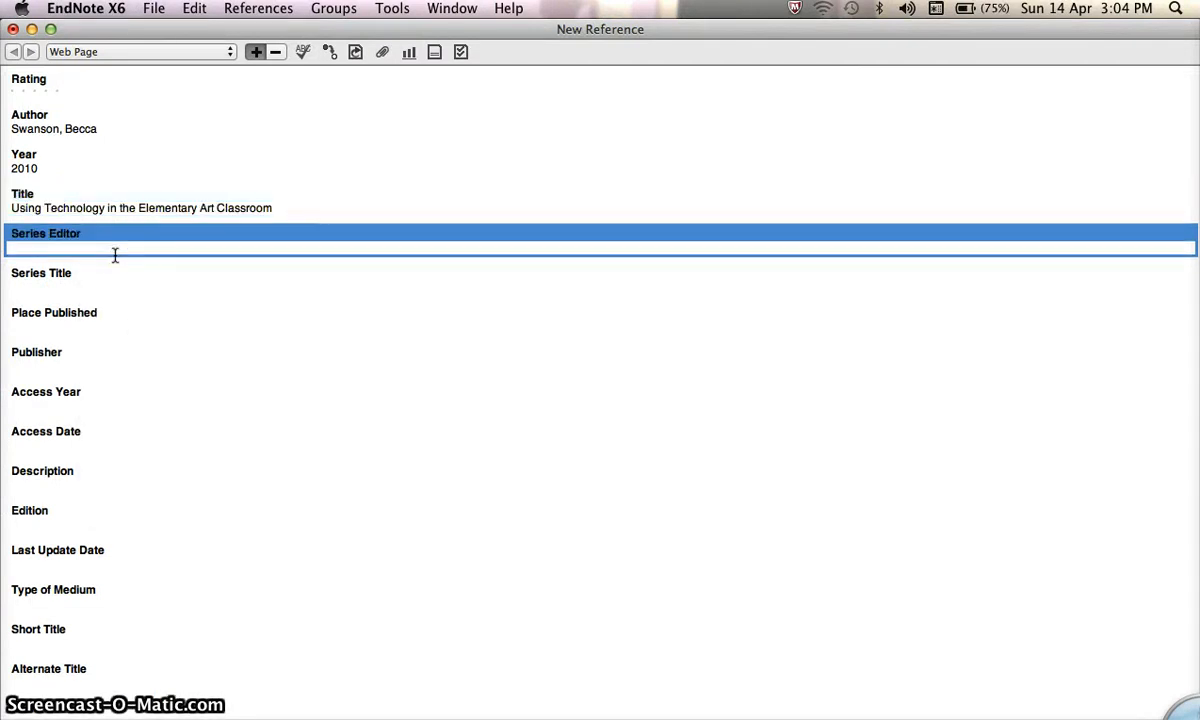
pyautogui.click(115, 268)
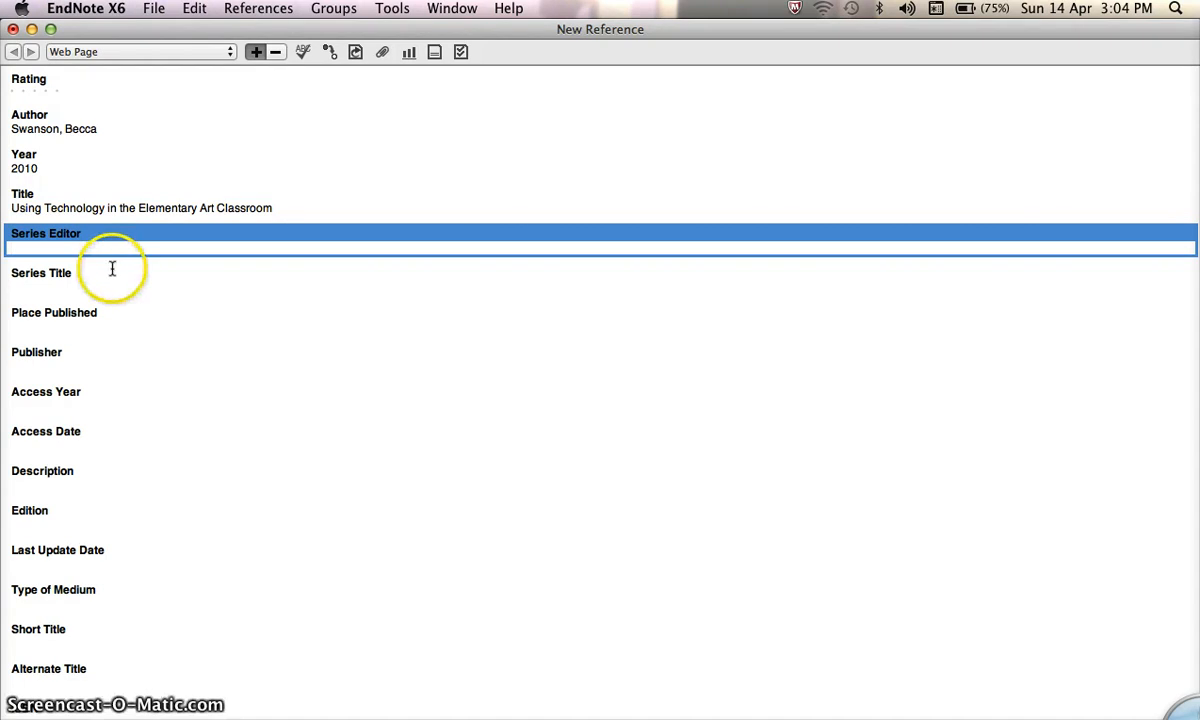
pyautogui.click(122, 328)
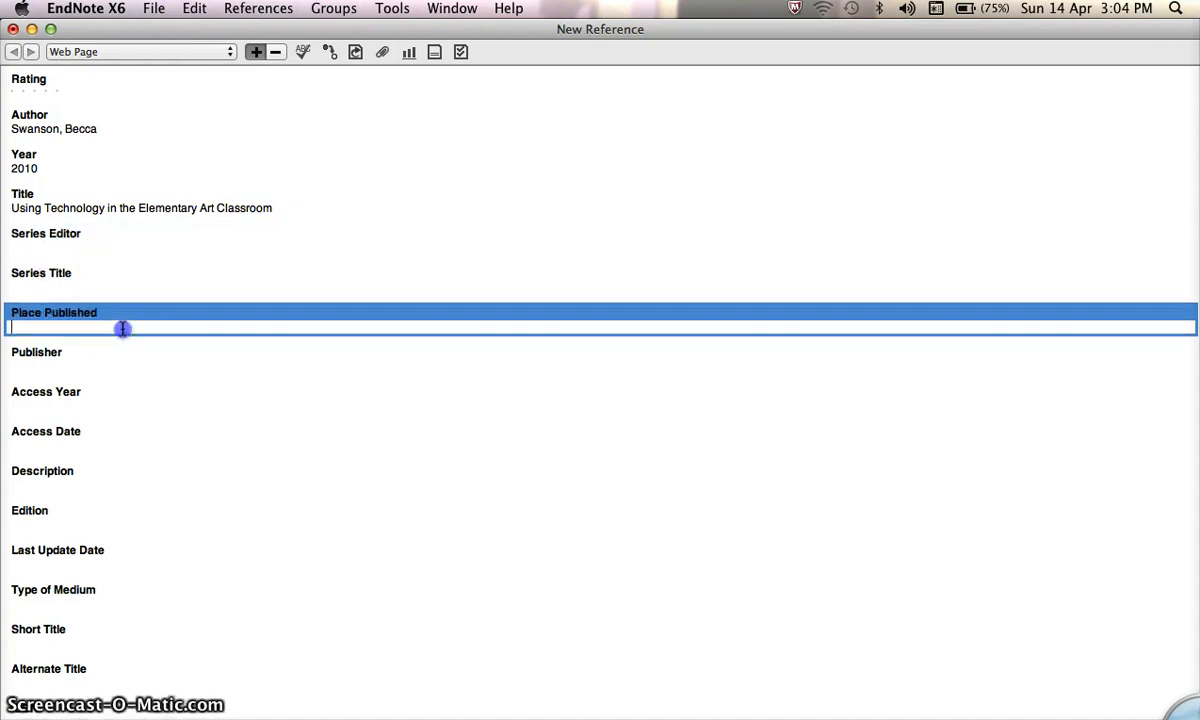
# Switch to the article in Chrome and copy the publisher's name from the "Published by" line below the text
pyautogui.click(80, 361)
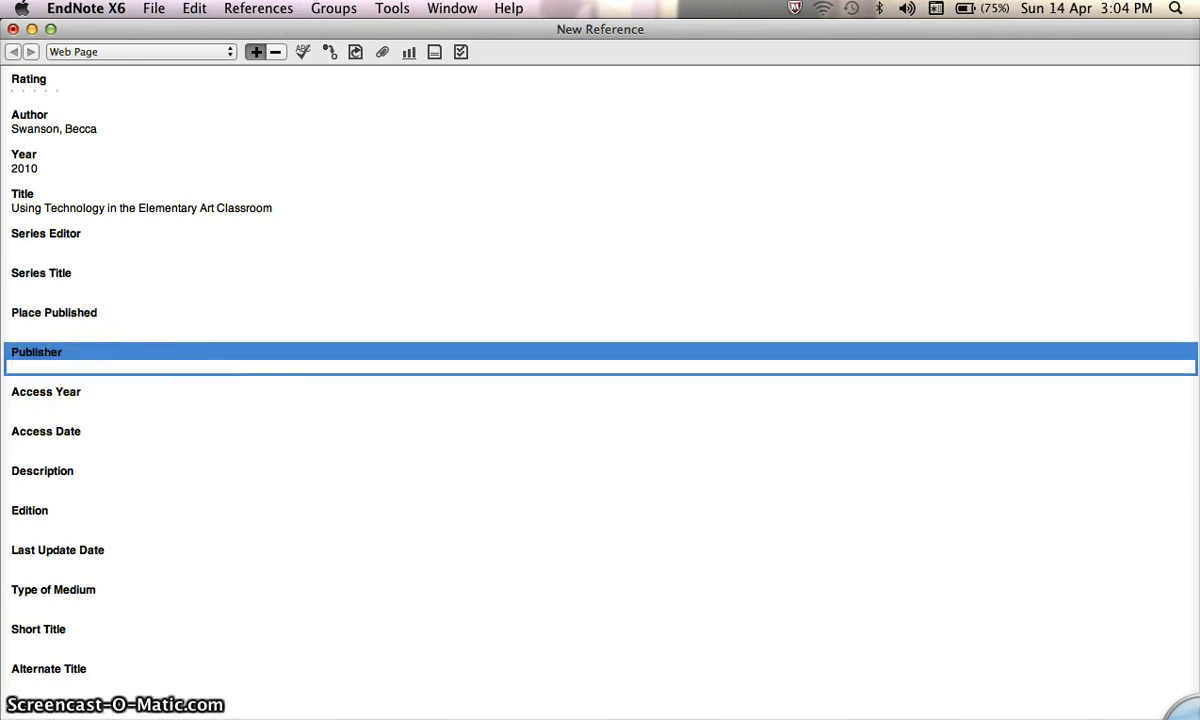
pyautogui.click(25, 182)
pyautogui.scroll(-20, 330, 432)
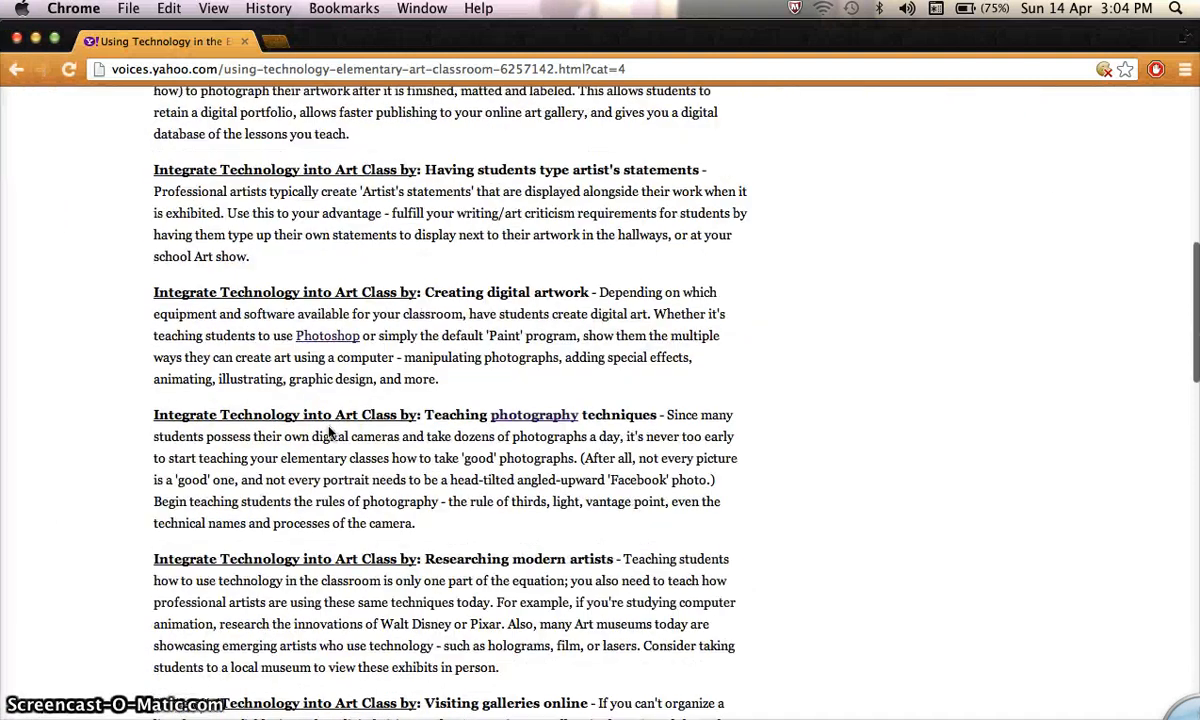
pyautogui.scroll(-3, 330, 432)
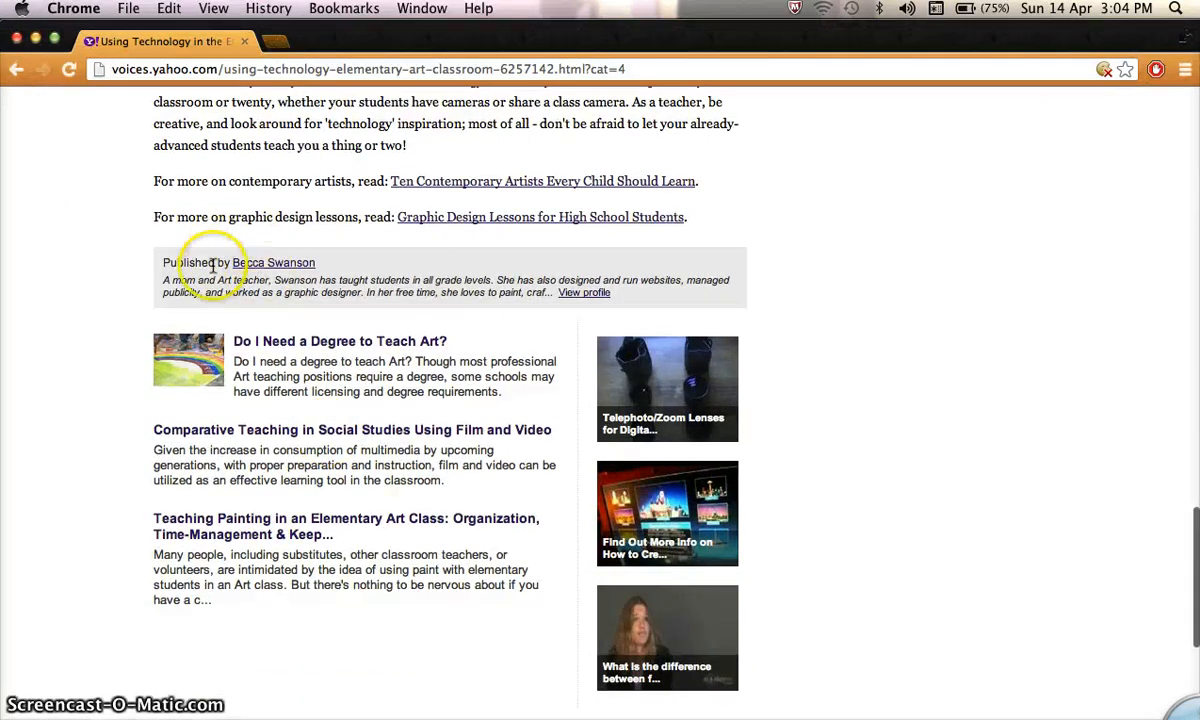
pyautogui.click(277, 264)
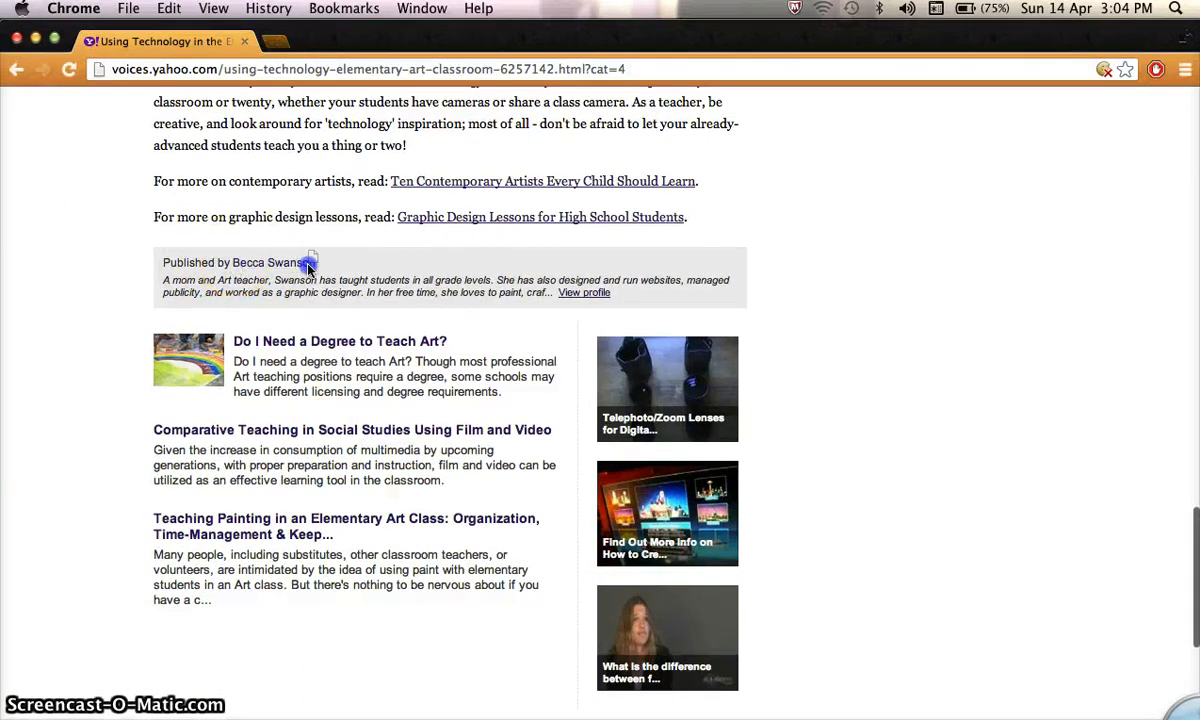
pyautogui.moveTo(313, 262); pyautogui.dragTo(238, 257)
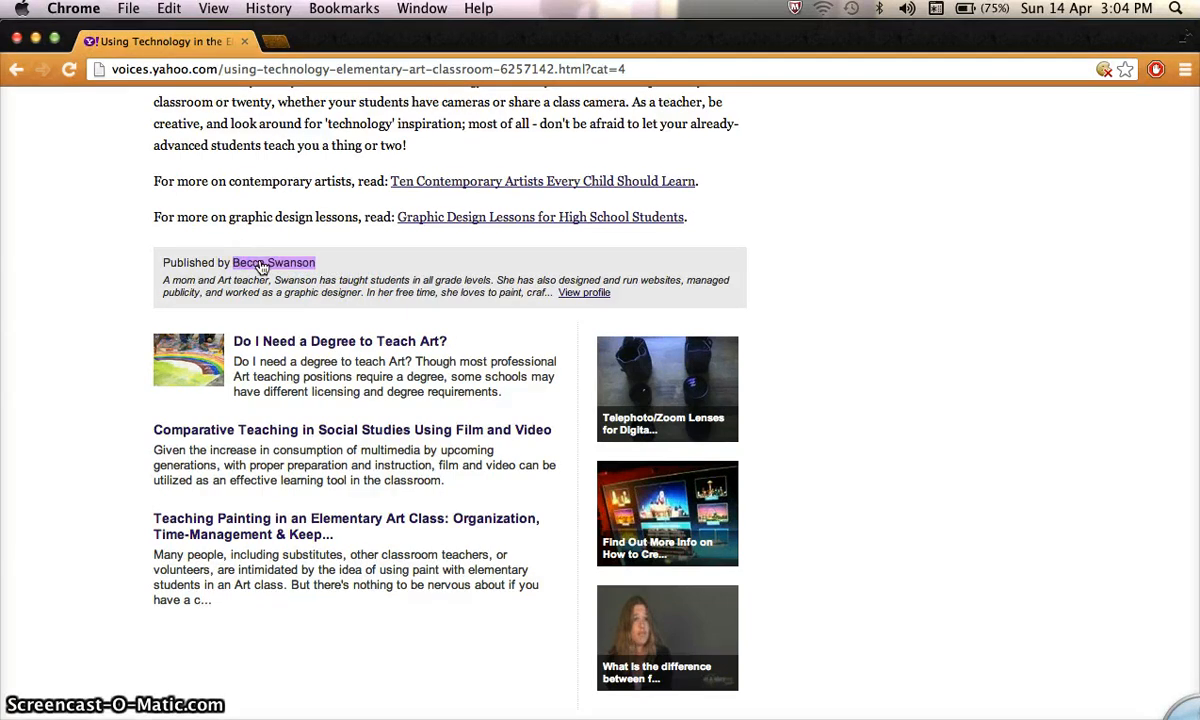
pyautogui.rightClick(262, 266)
pyautogui.click(313, 356)
# Switch back to EndNote X6 and paste the copied publisher's name into the Publisher field of the reference
pyautogui.moveTo(32, 270)
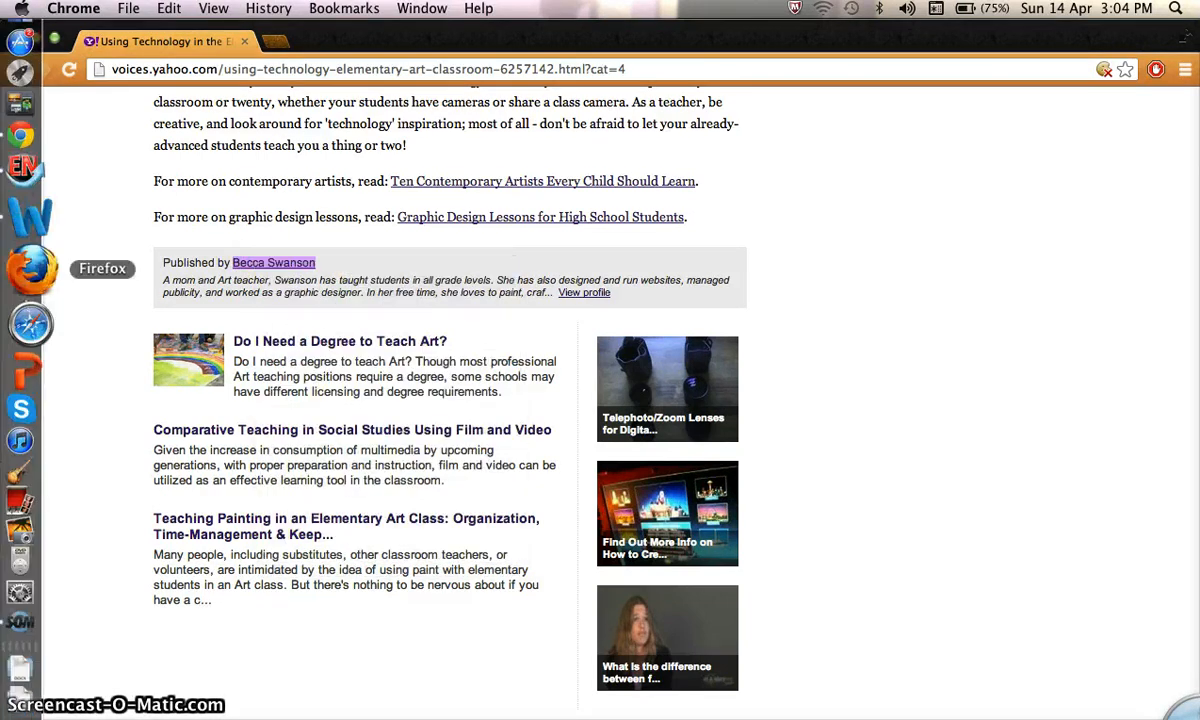
pyautogui.click(30, 200)
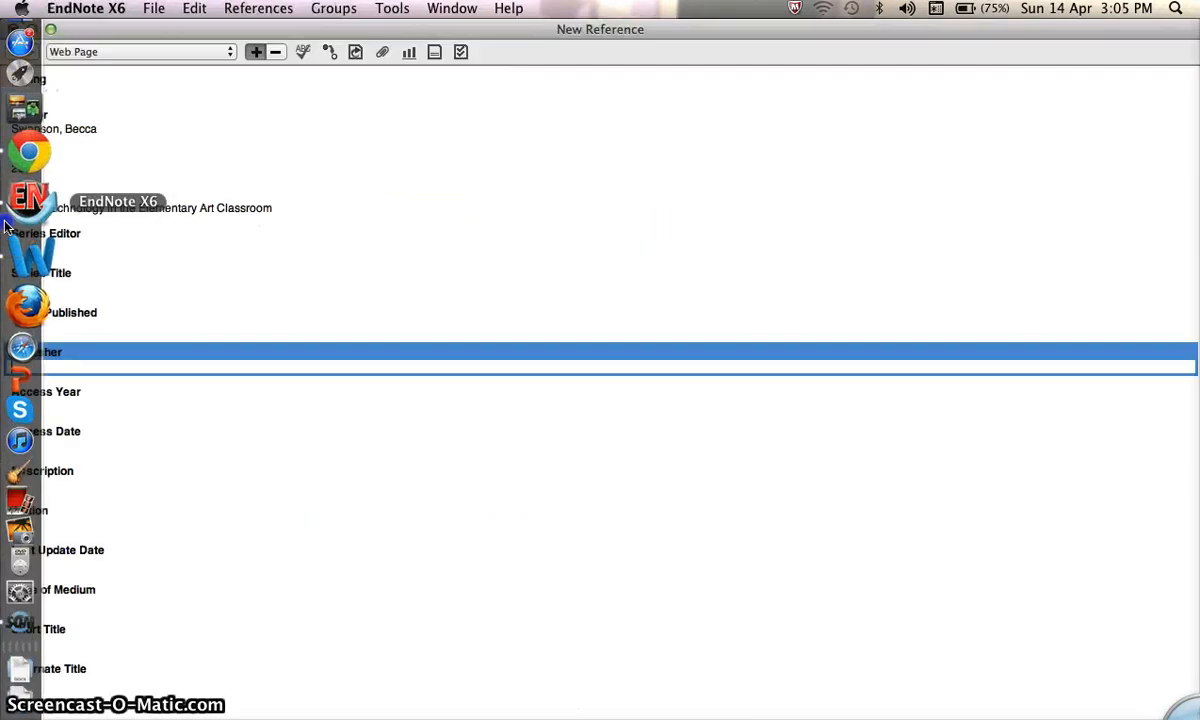
pyautogui.rightClick(117, 365)
pyautogui.click(170, 409)
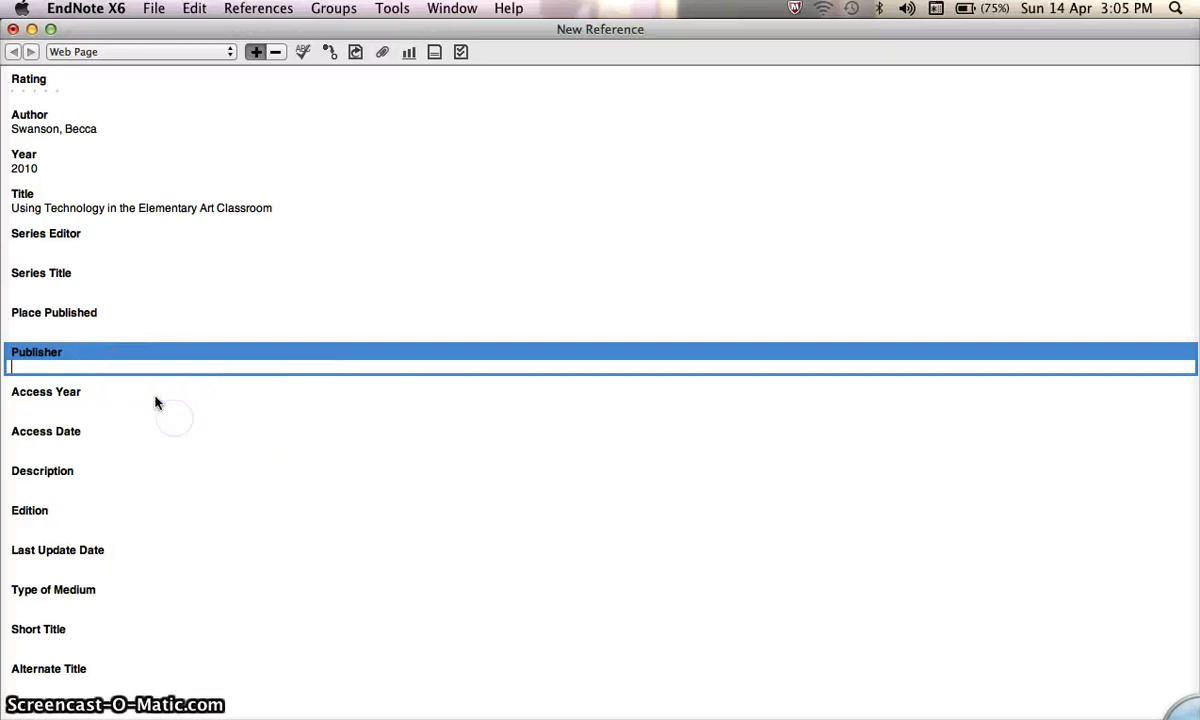
pyautogui.rightClick(143, 366)
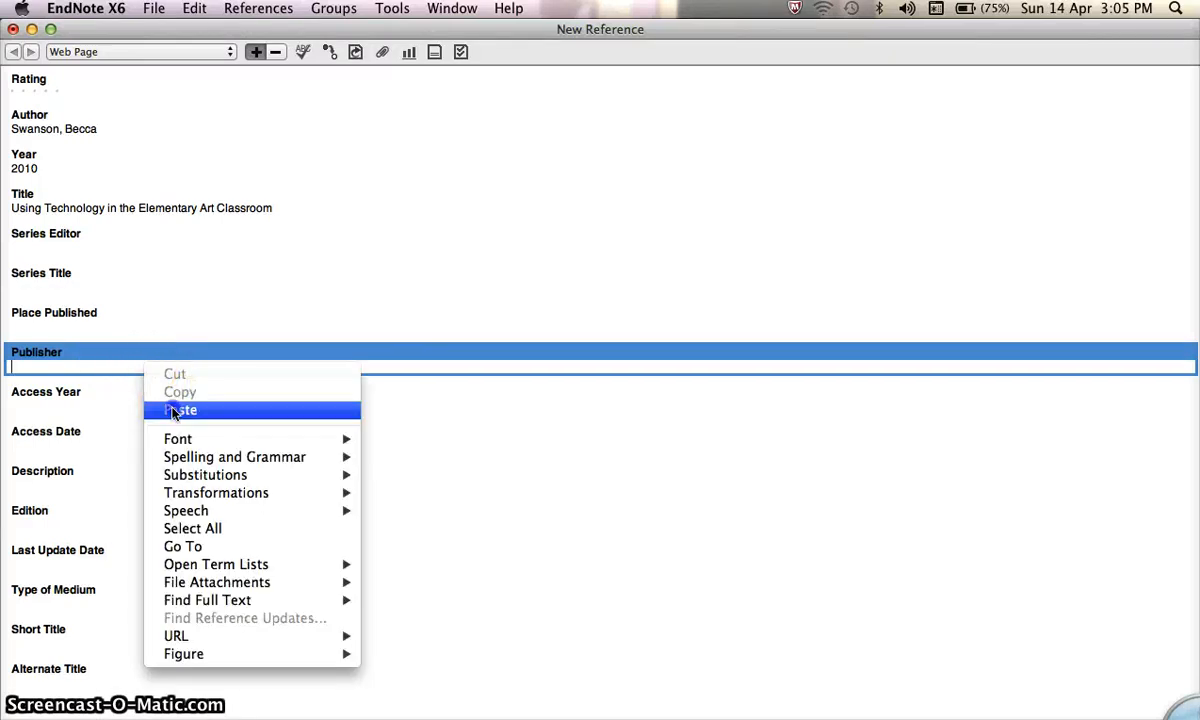
pyautogui.click(172, 409)
# Set the reference's Access Year to 2013 and its Access Date to 14 April
pyautogui.click(136, 401)
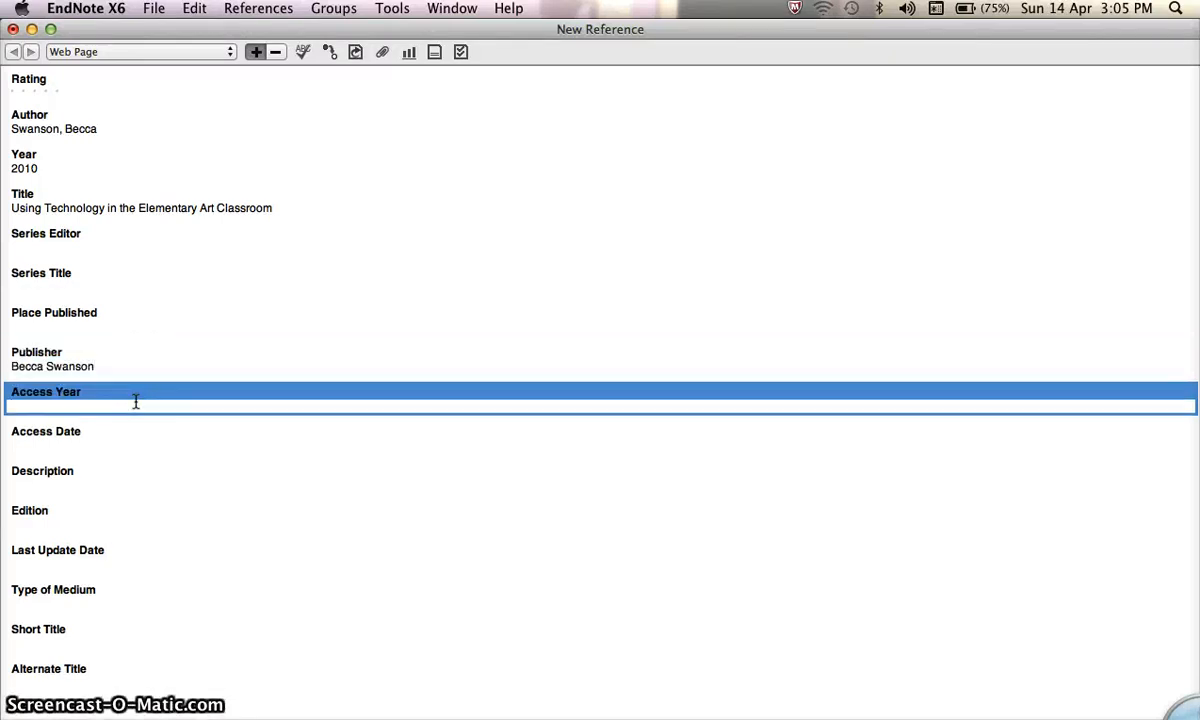
pyautogui.click(142, 444)
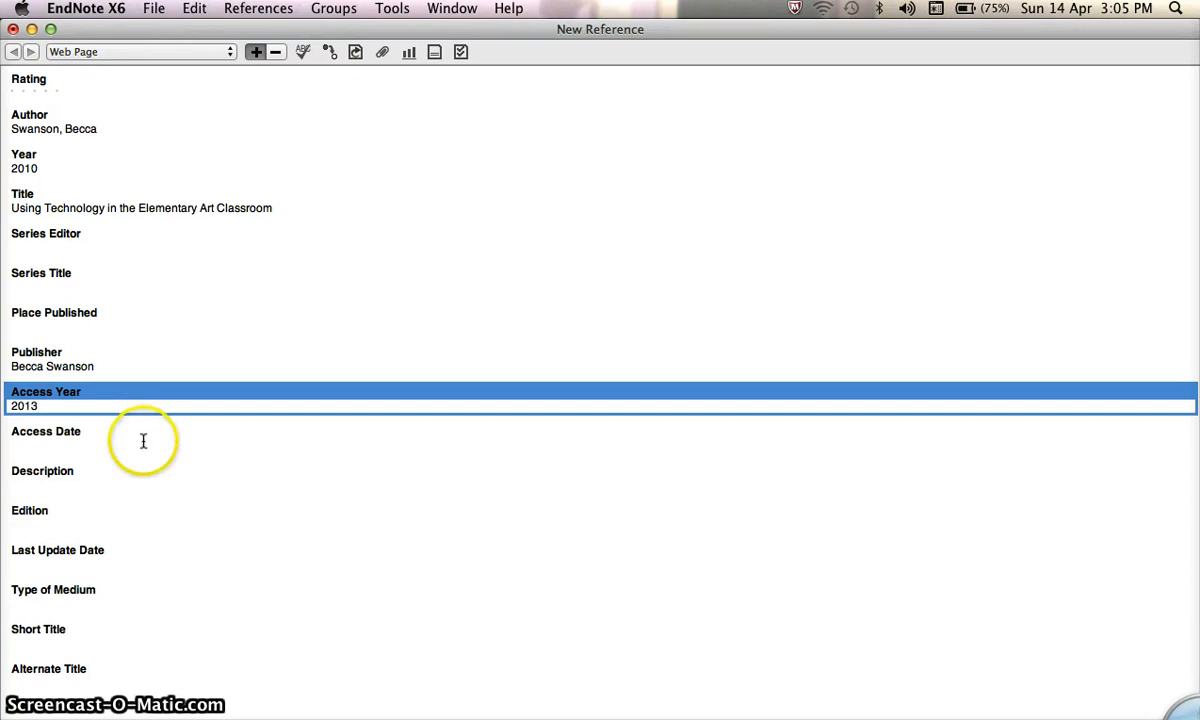
pyautogui.write('14 April')
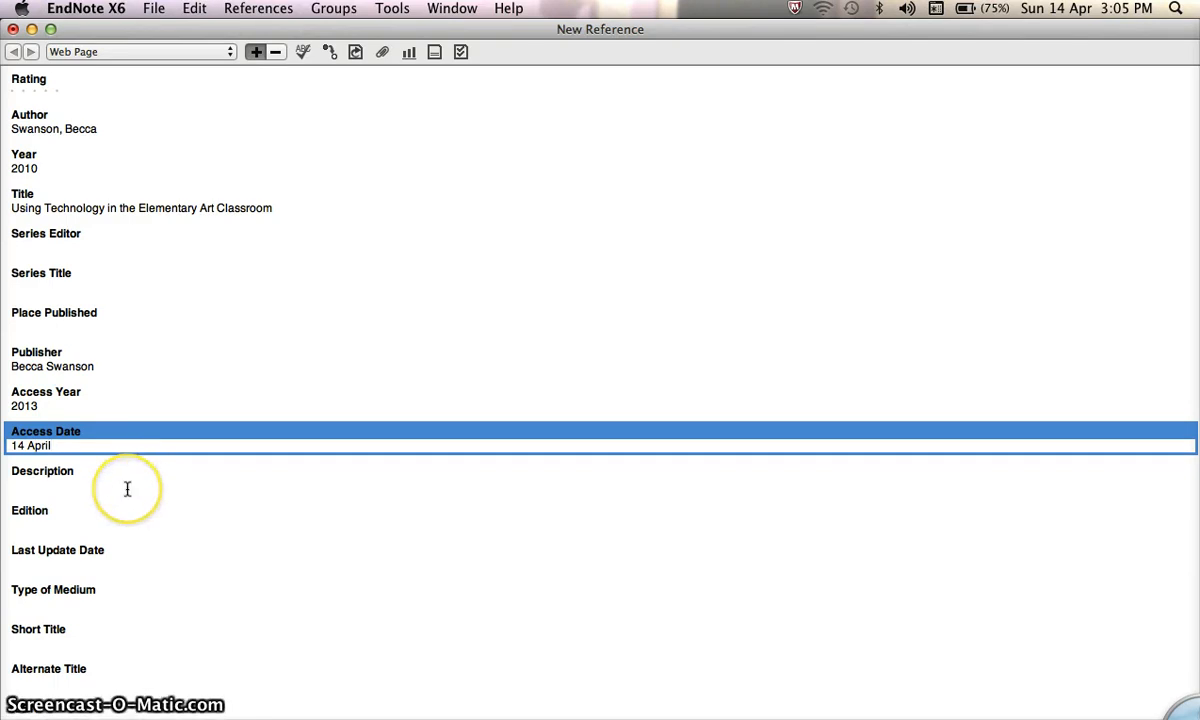
# Go through the reference's optional fields from Description to Label to check which ones apply to the article
pyautogui.click(57, 486)
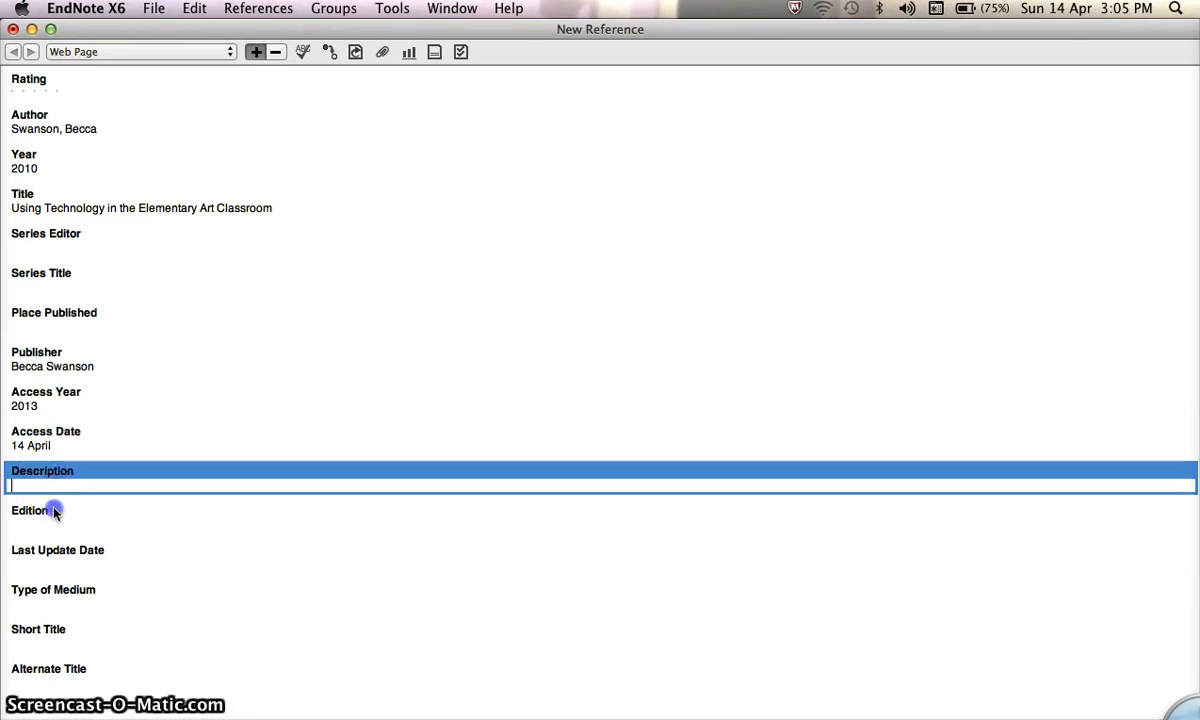
pyautogui.click(58, 515)
pyautogui.click(62, 550)
pyautogui.click(62, 591)
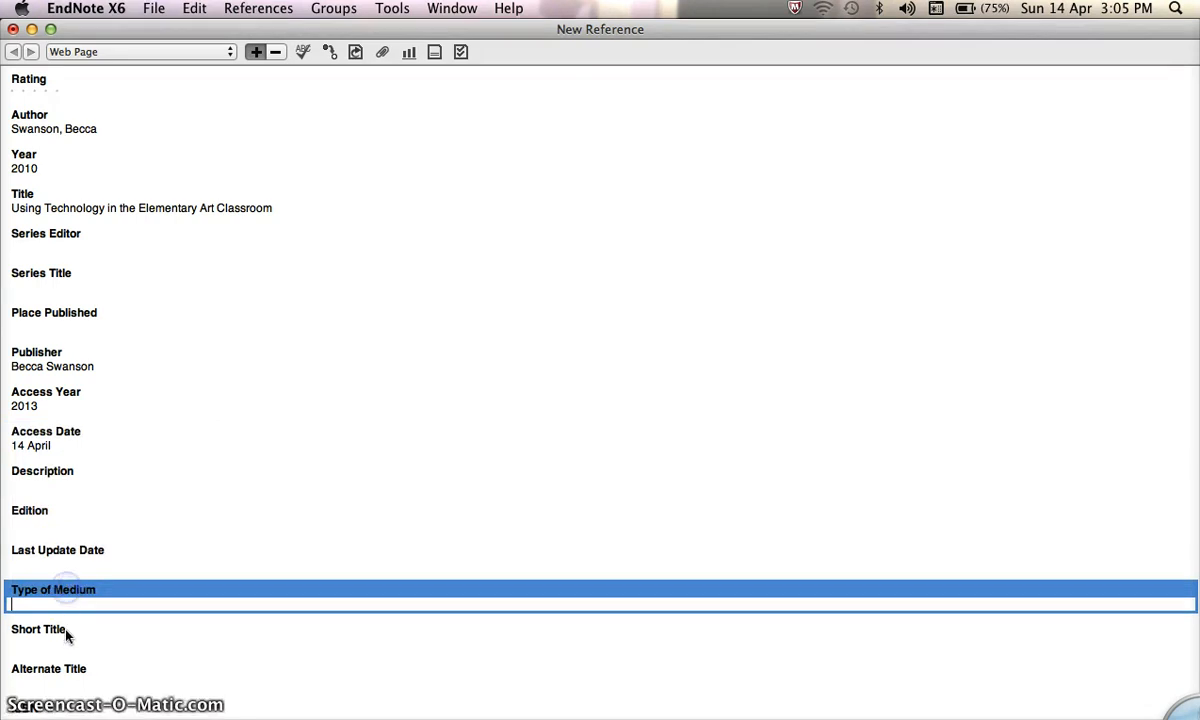
pyautogui.click(65, 636)
pyautogui.click(66, 671)
pyautogui.scroll(-3, 66, 672)
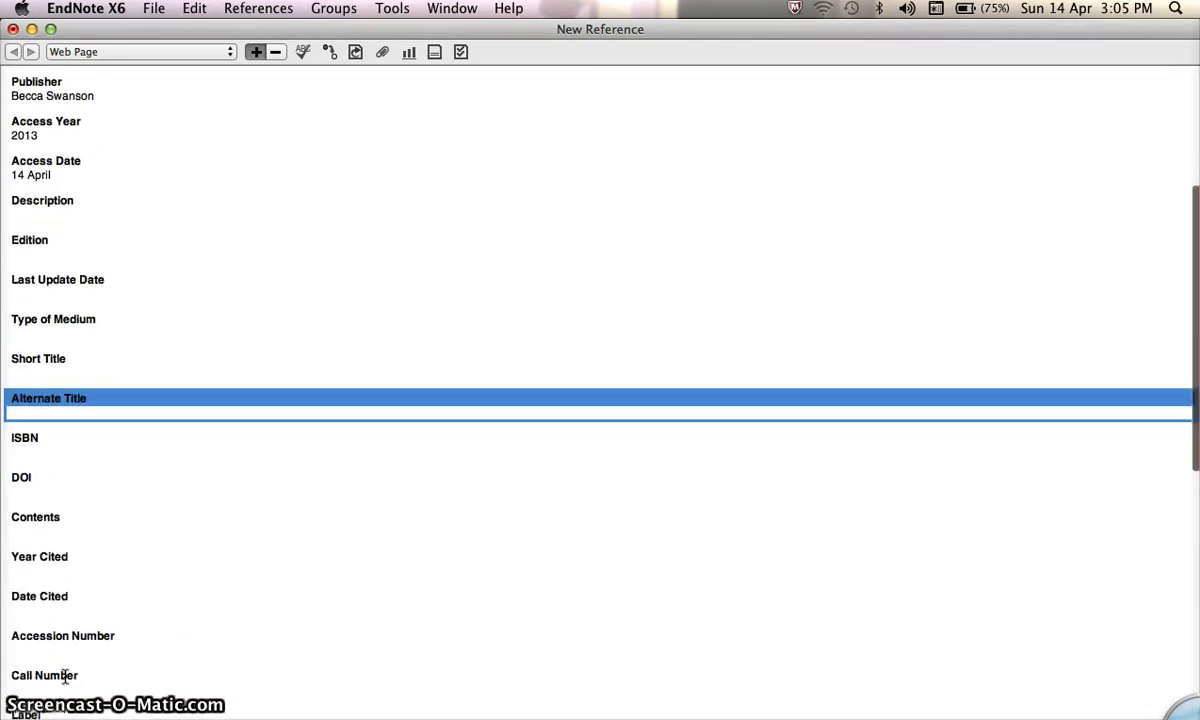
pyautogui.scroll(-1, 66, 678)
pyautogui.click(22, 364)
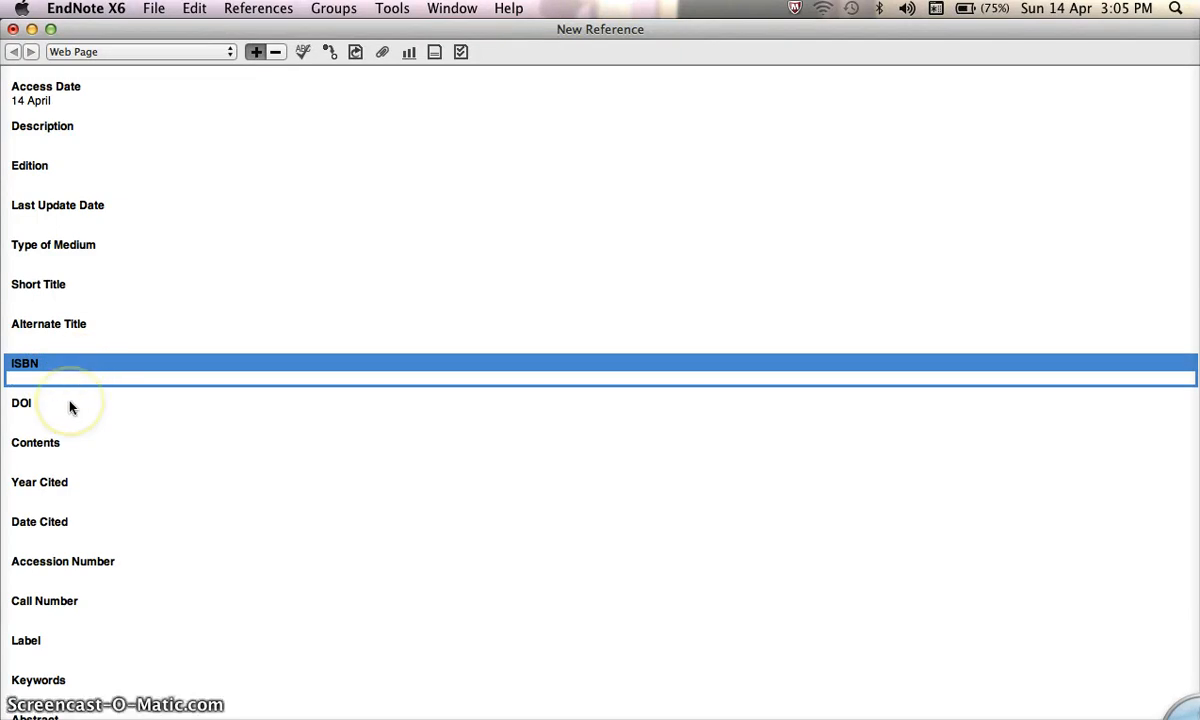
pyautogui.click(64, 409)
pyautogui.click(54, 441)
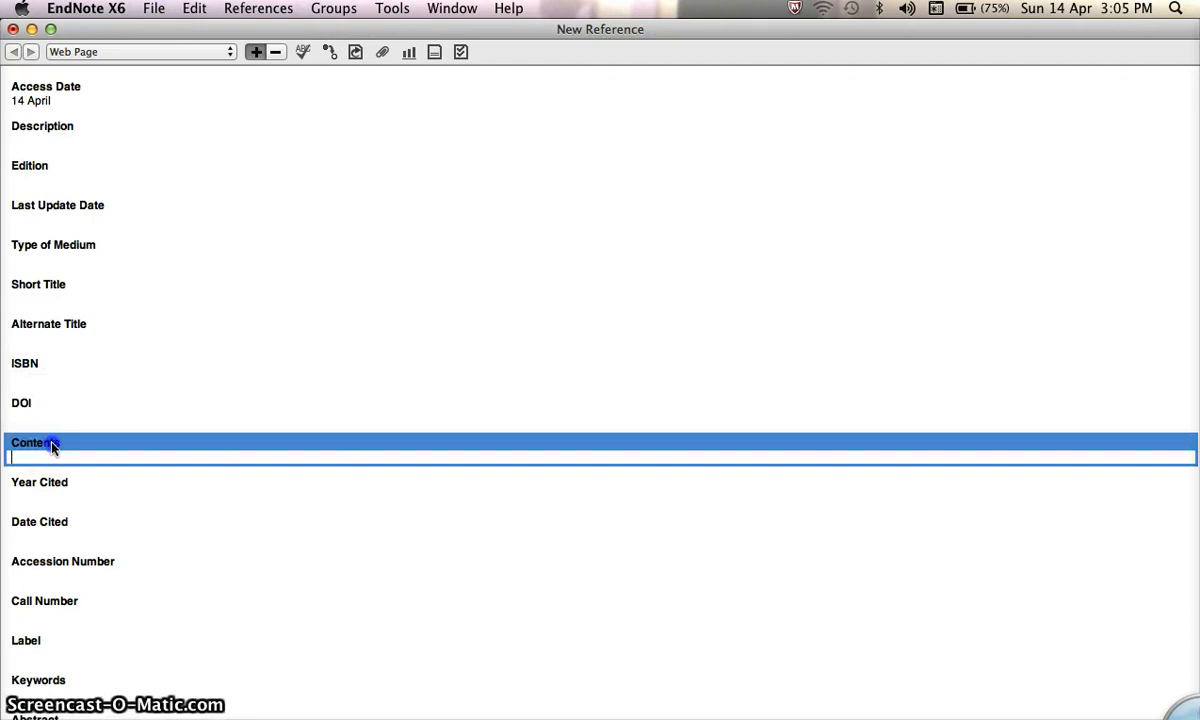
pyautogui.click(59, 490)
pyautogui.click(72, 536)
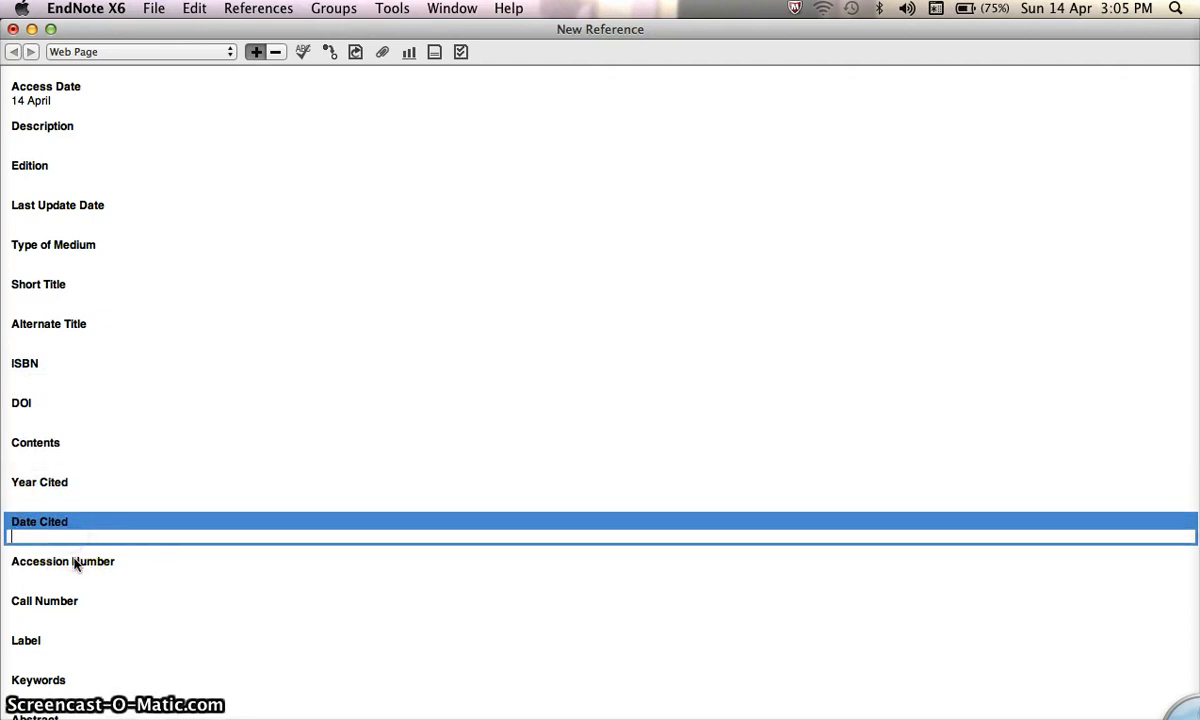
pyautogui.click(75, 567)
pyautogui.click(72, 606)
pyautogui.click(58, 645)
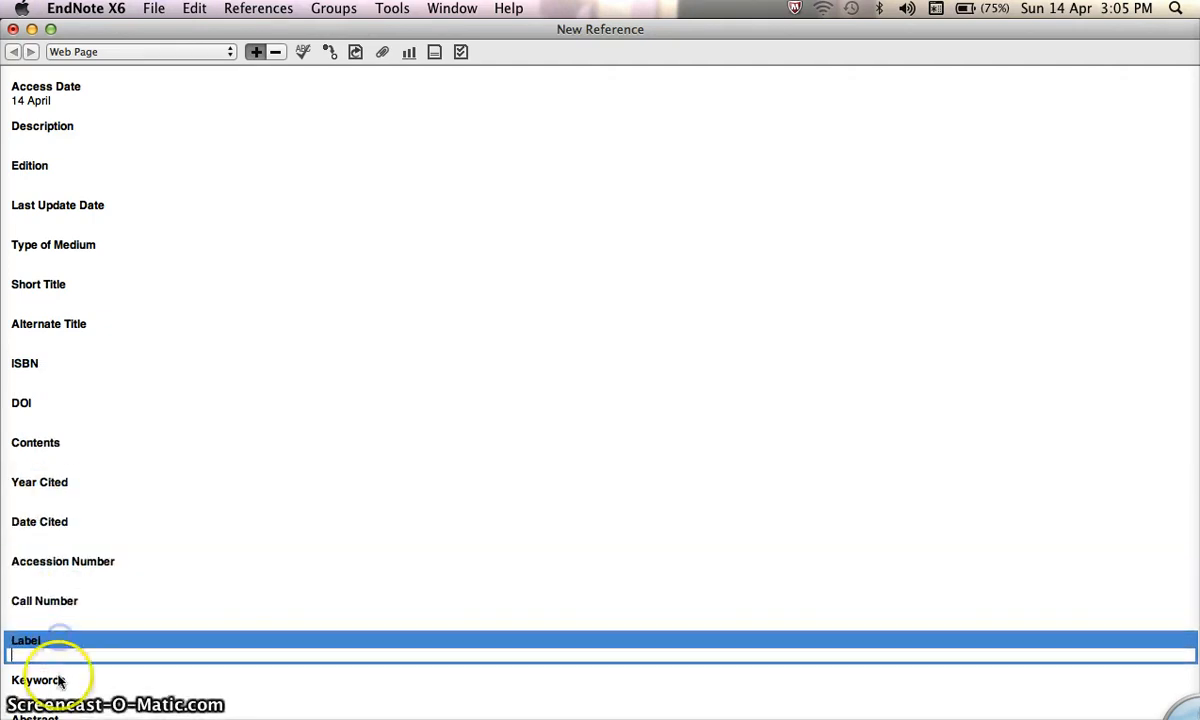
# Enter "Technology, Art, Classroom" as the reference's Keywords
pyautogui.click(60, 680)
pyautogui.scroll(-3, 118, 648)
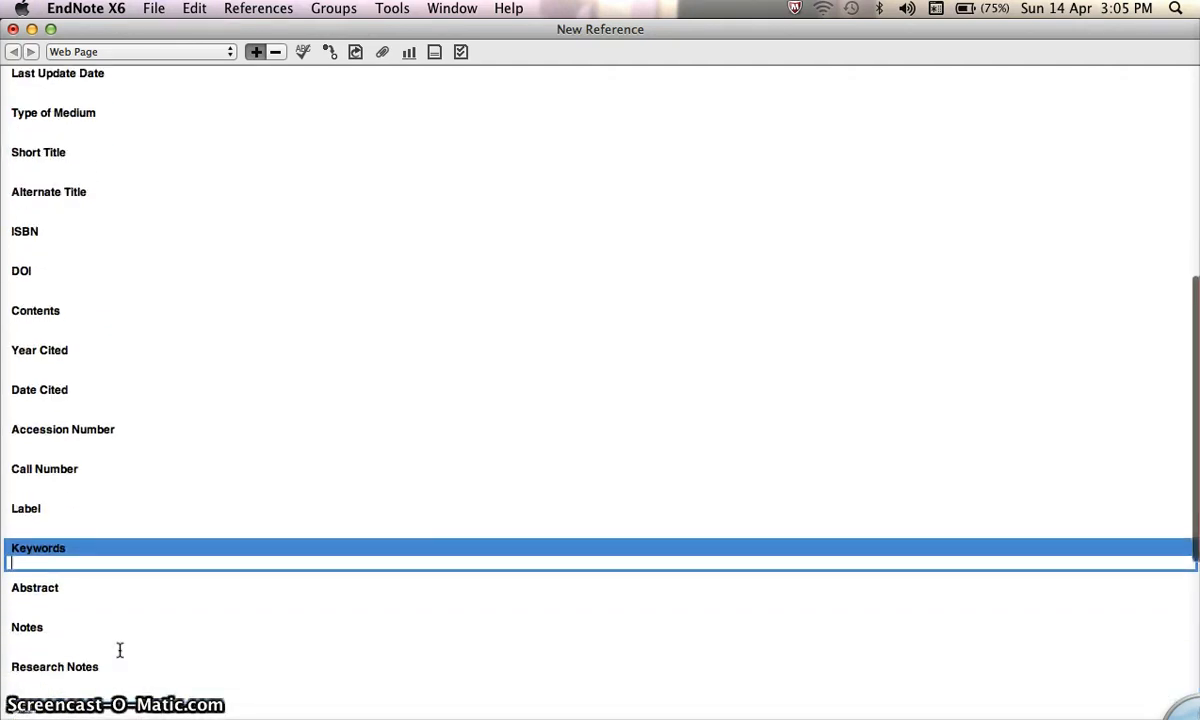
pyautogui.press('super+v')
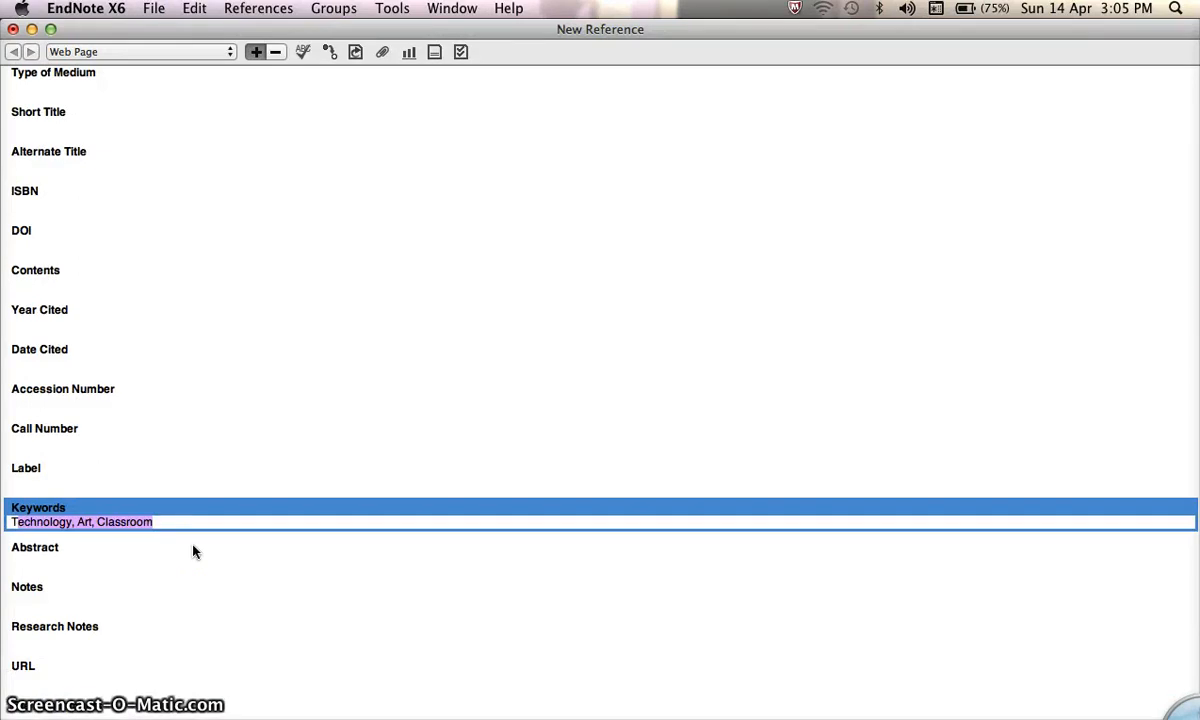
pyautogui.write('echnolo')
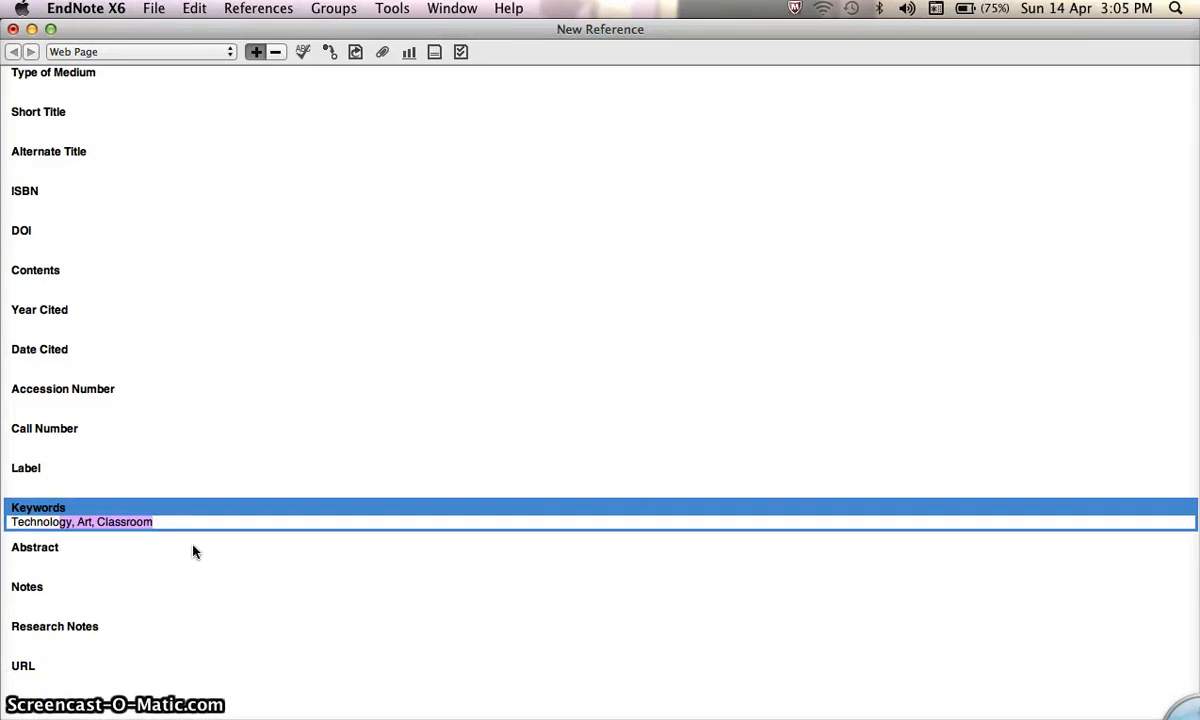
pyautogui.write('gy, Art, C')
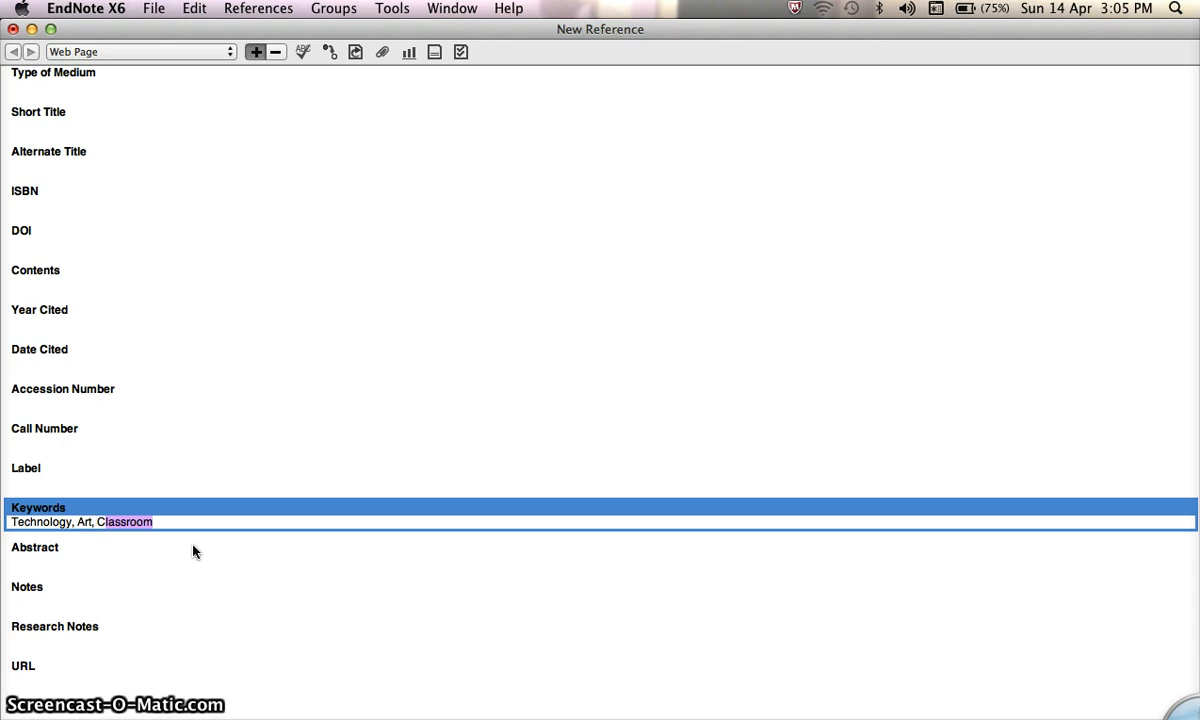
pyautogui.write('lassroom')
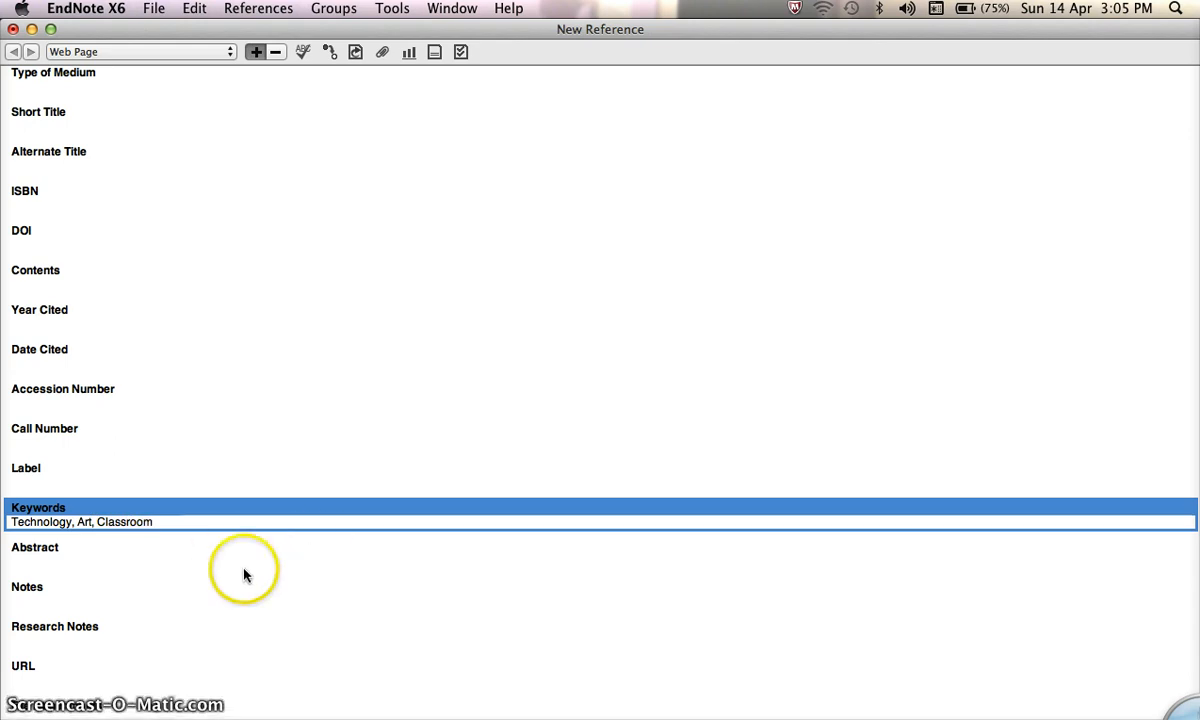
# Copy the article's full web address from Chrome and paste it into the URL field of the EndNote reference
pyautogui.scroll(-4, 241, 572)
pyautogui.click(95, 512)
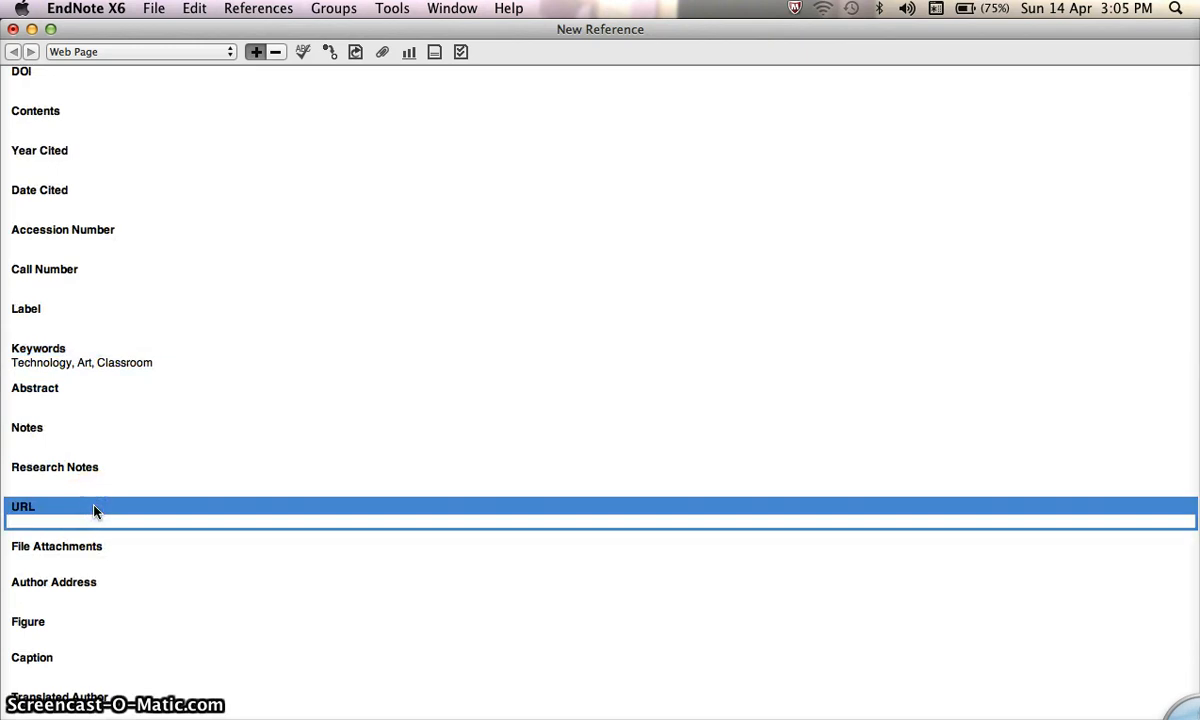
pyautogui.click(22, 183)
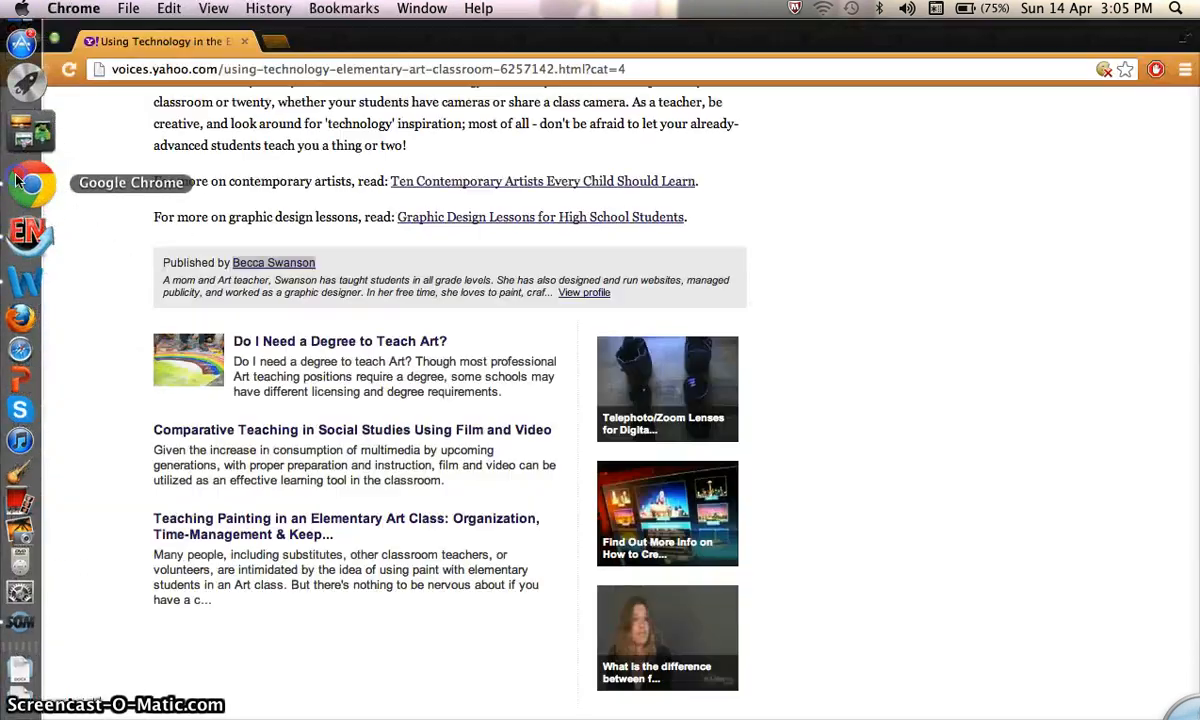
pyautogui.click(286, 74)
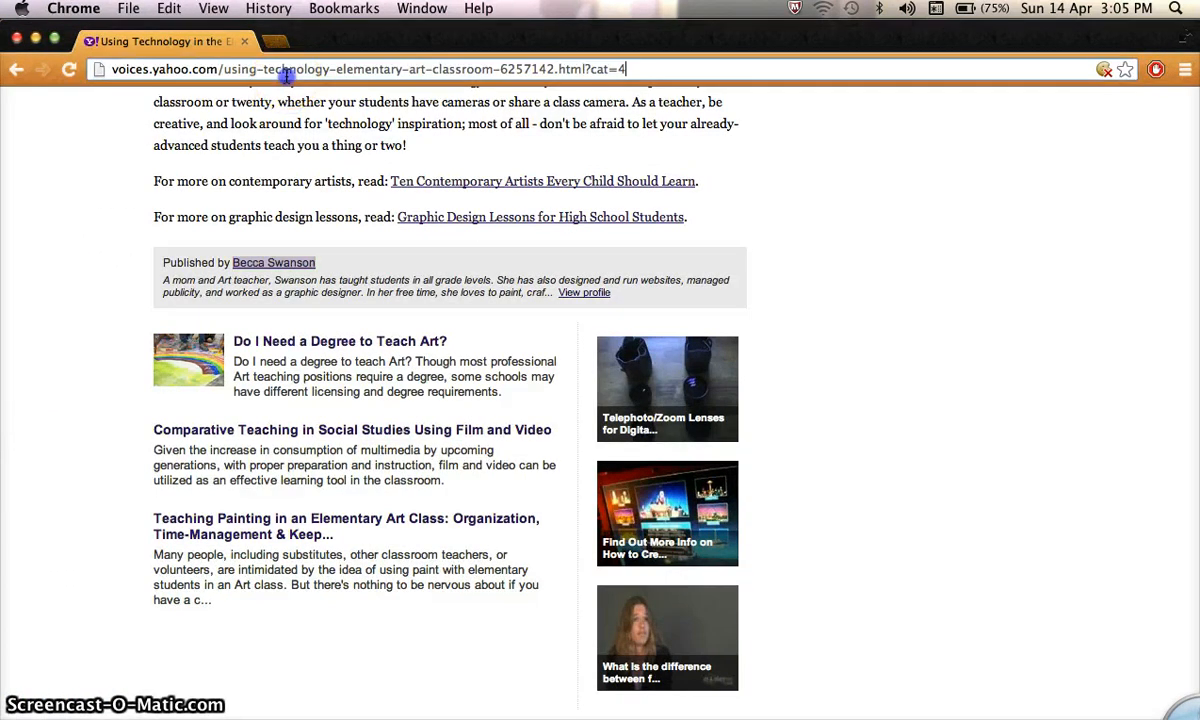
pyautogui.rightClick(298, 74)
pyautogui.click(339, 113)
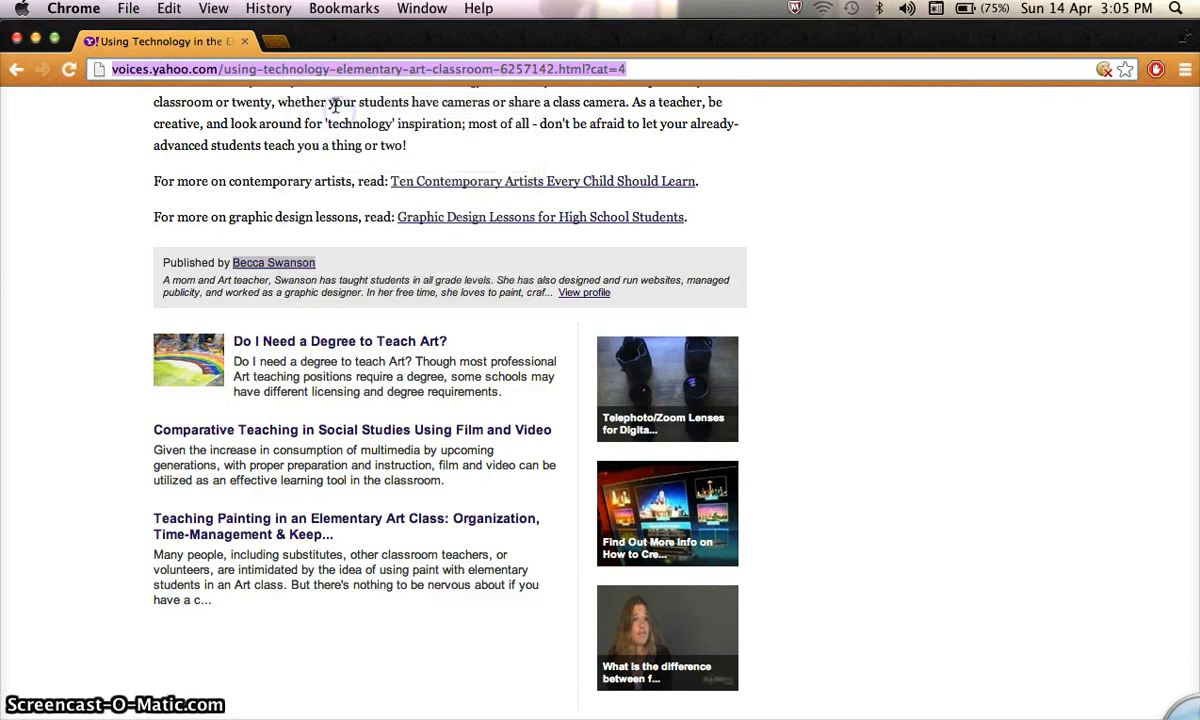
pyautogui.rightClick(325, 67)
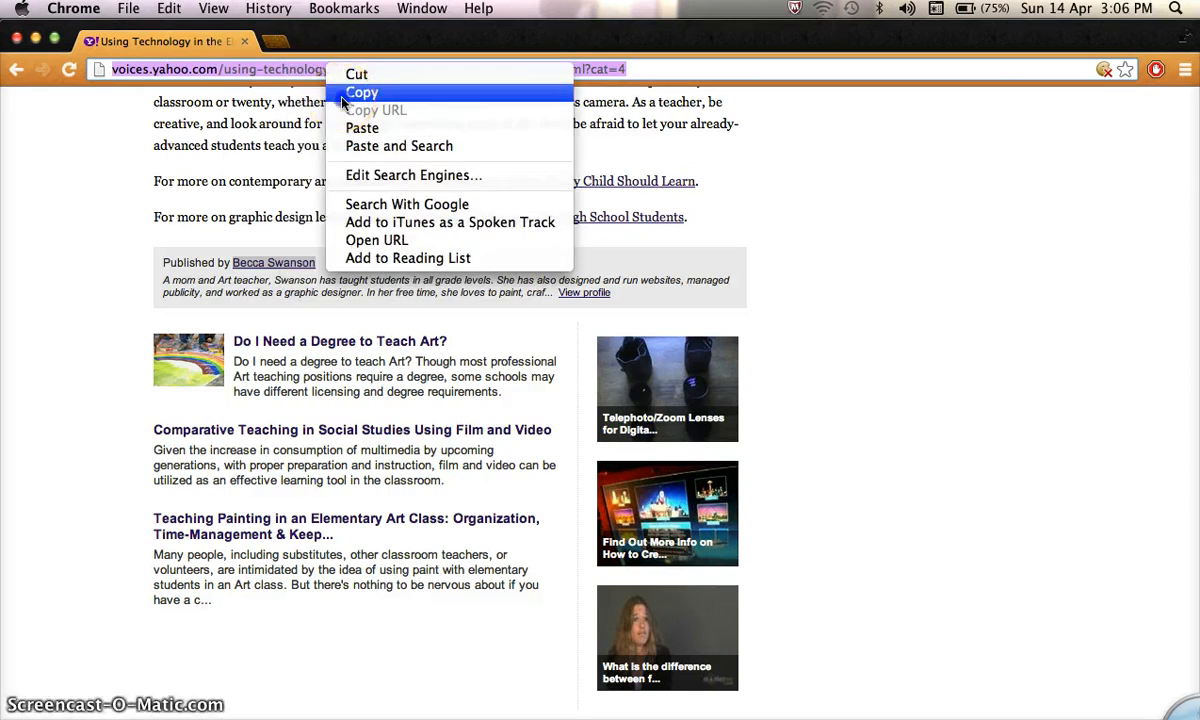
pyautogui.click(337, 92)
pyautogui.moveTo(20, 147)
pyautogui.click(22, 212)
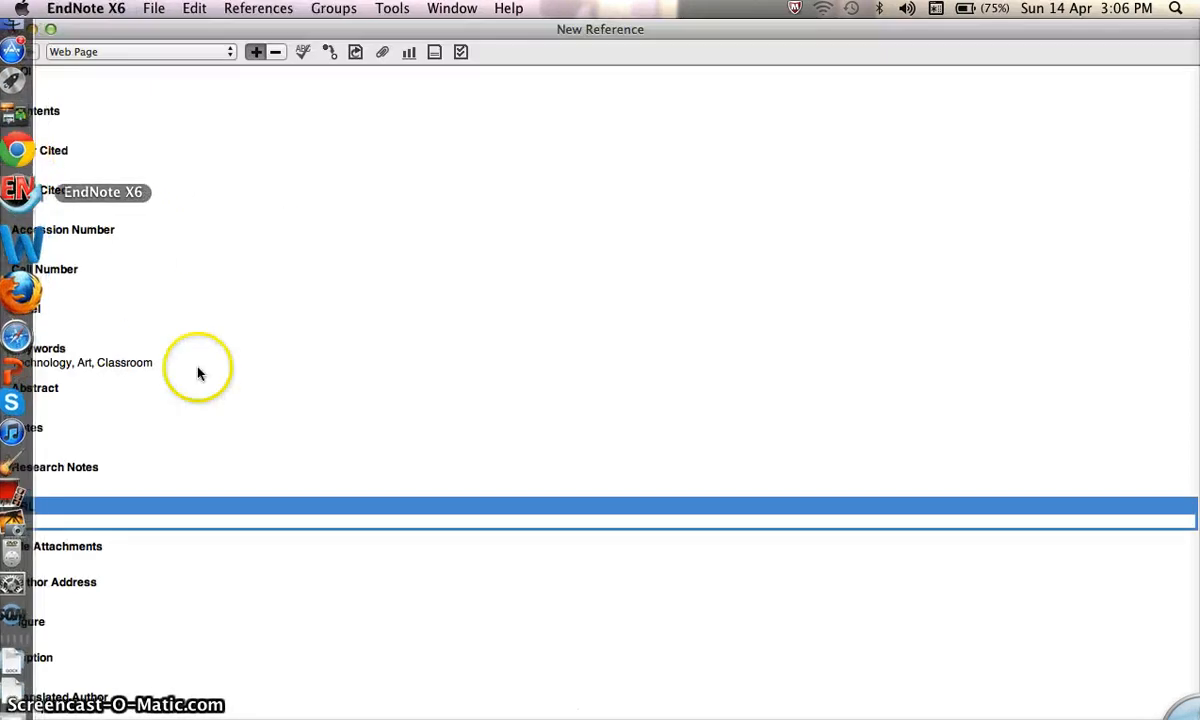
pyautogui.rightClick(128, 520)
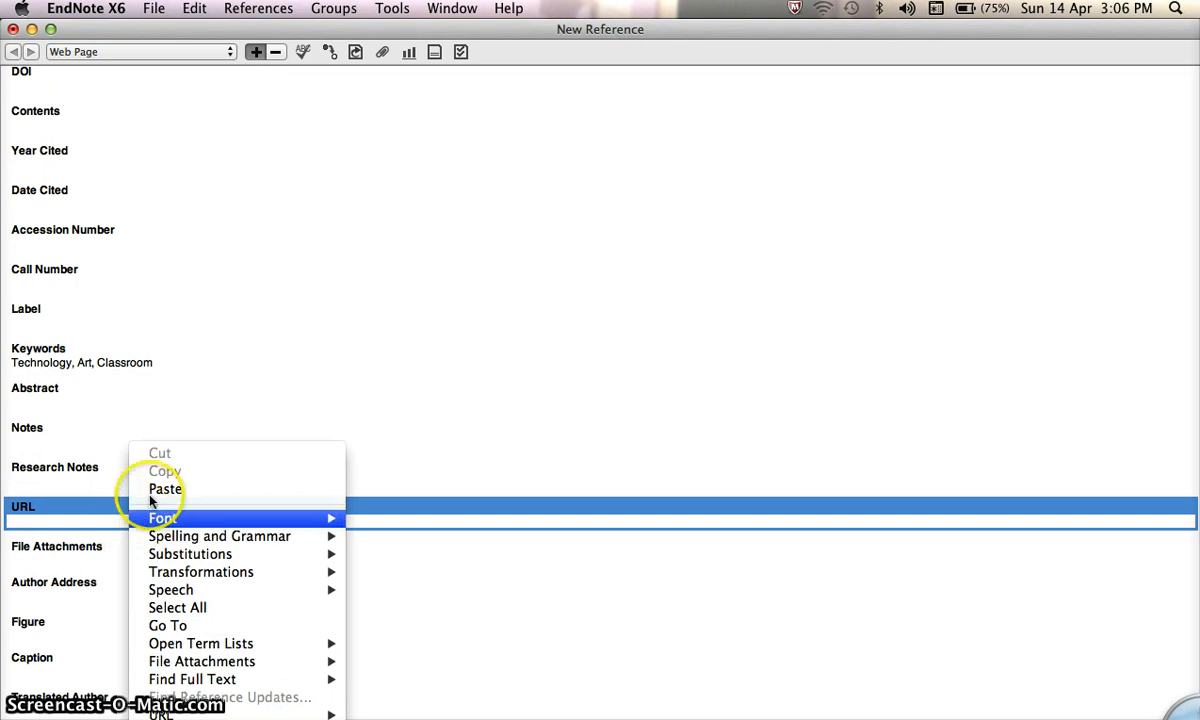
pyautogui.click(150, 488)
# Review the Author, Year and Title entries, save the completed Web Page reference and close its window
pyautogui.scroll(10, 152, 635)
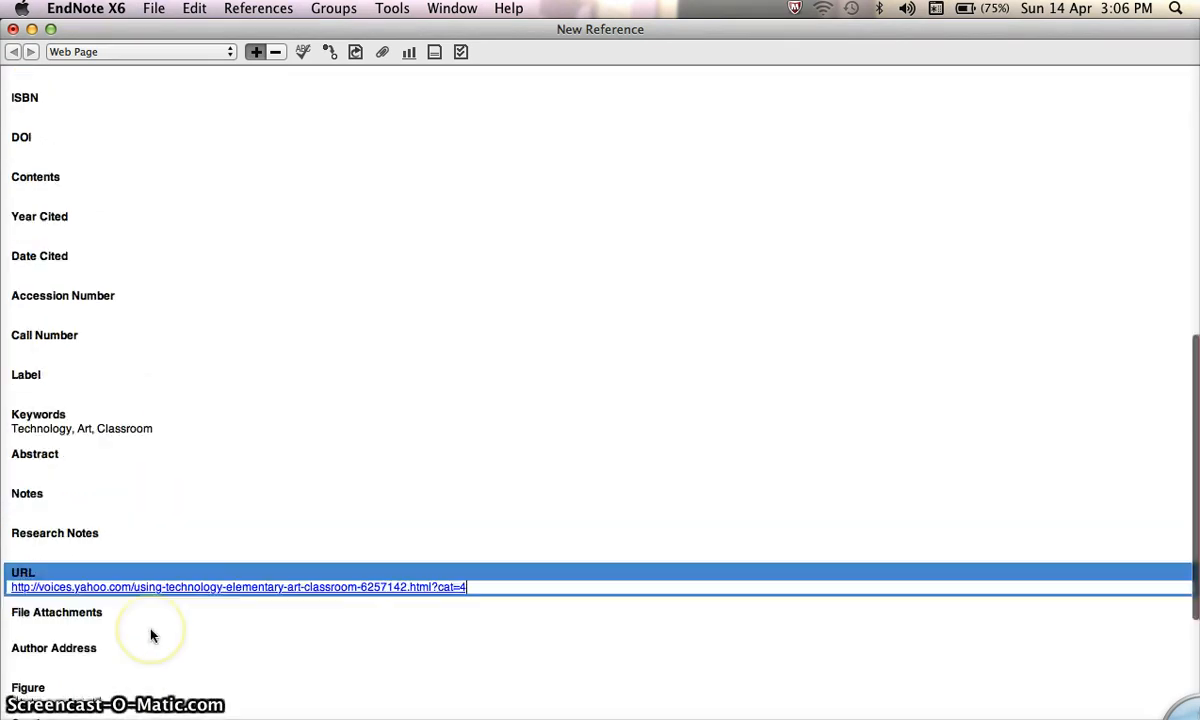
pyautogui.click(72, 119)
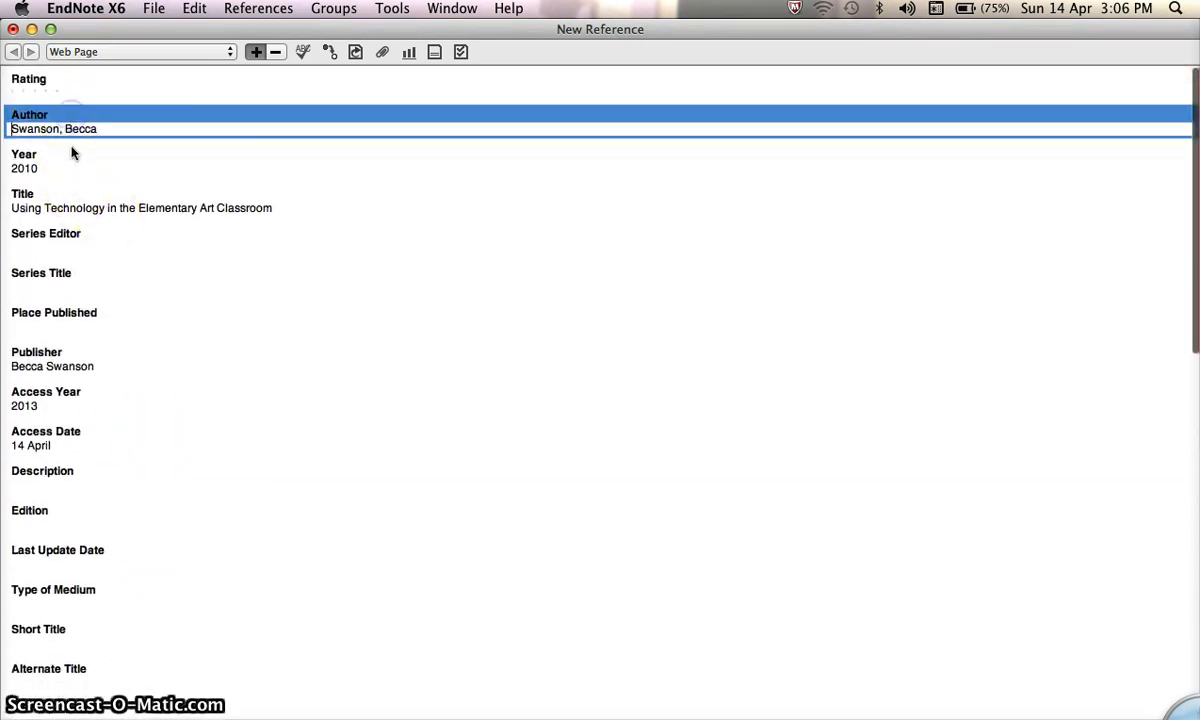
pyautogui.click(72, 155)
pyautogui.click(108, 207)
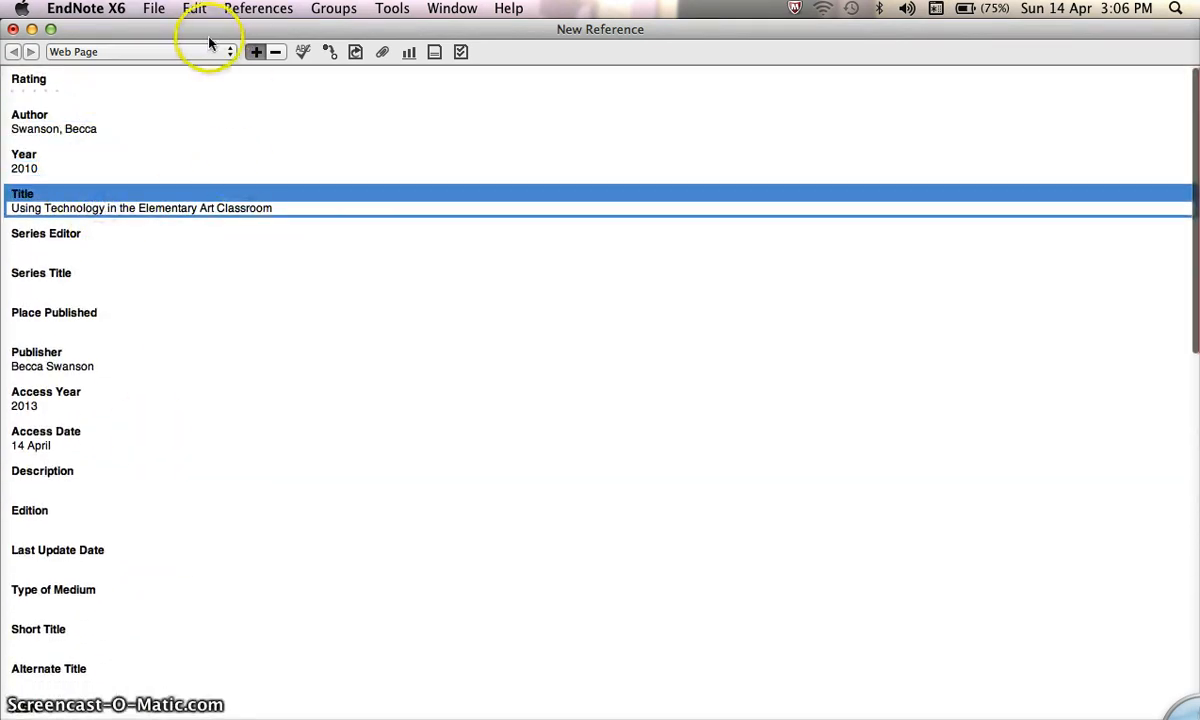
pyautogui.click(153, 9)
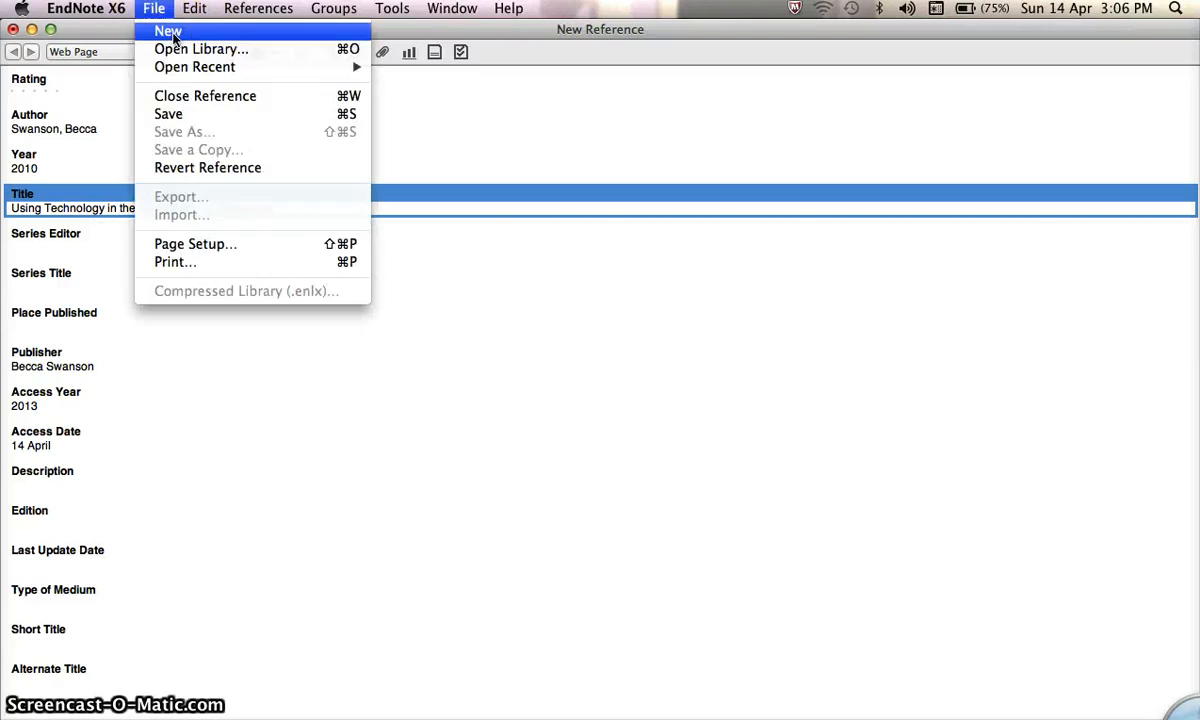
pyautogui.click(181, 115)
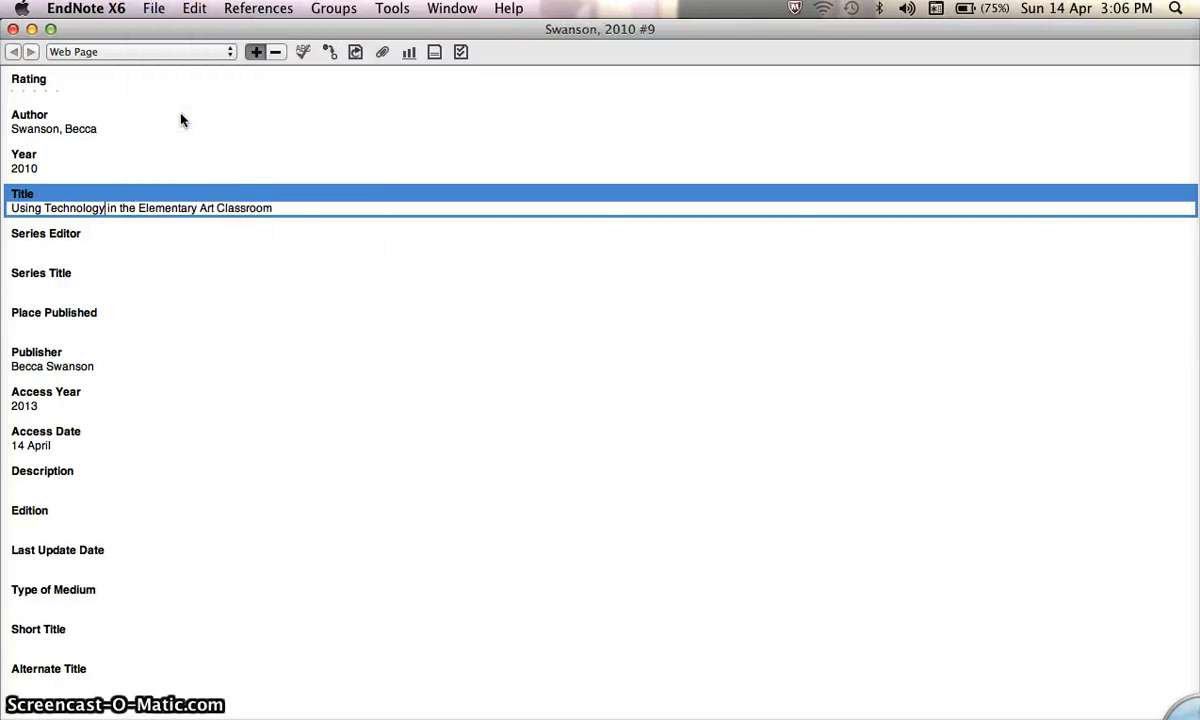
pyautogui.click(14, 29)
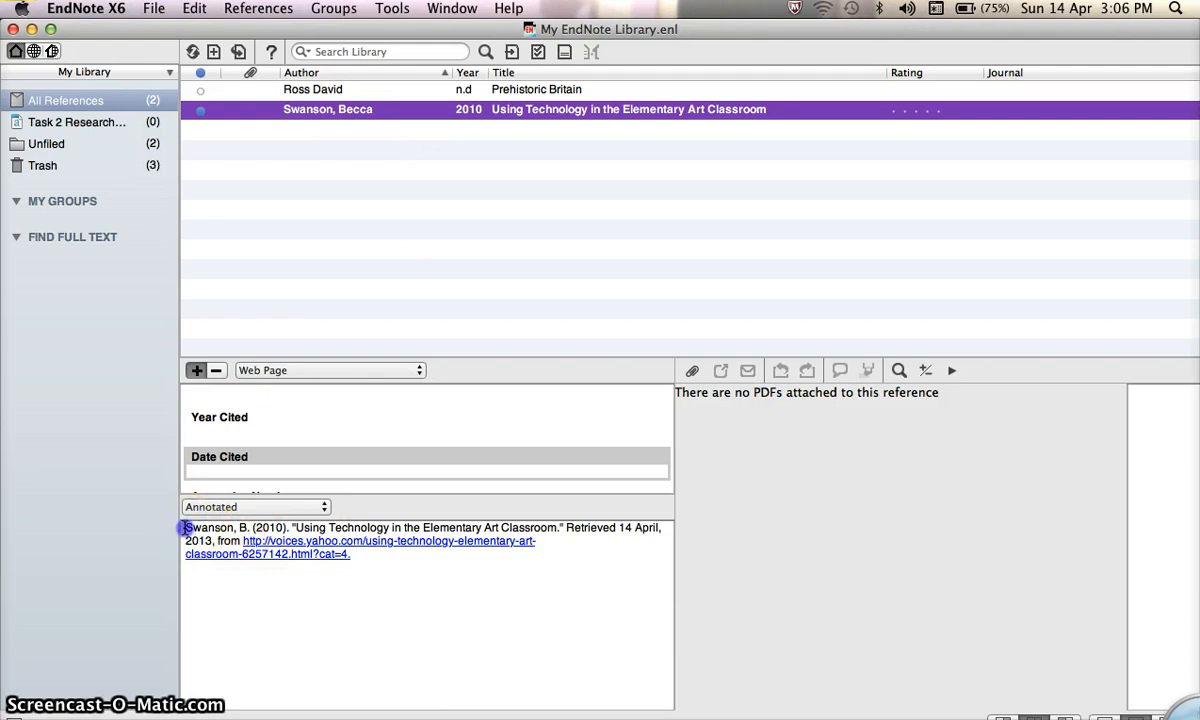
# Examine the new reference's citation preview in the Annotated style and its Keywords entry in the library
pyautogui.moveTo(184, 527)
pyautogui.mouseDown()
pyautogui.moveTo(357, 556)
pyautogui.moveTo(410, 527)
pyautogui.mouseUp()
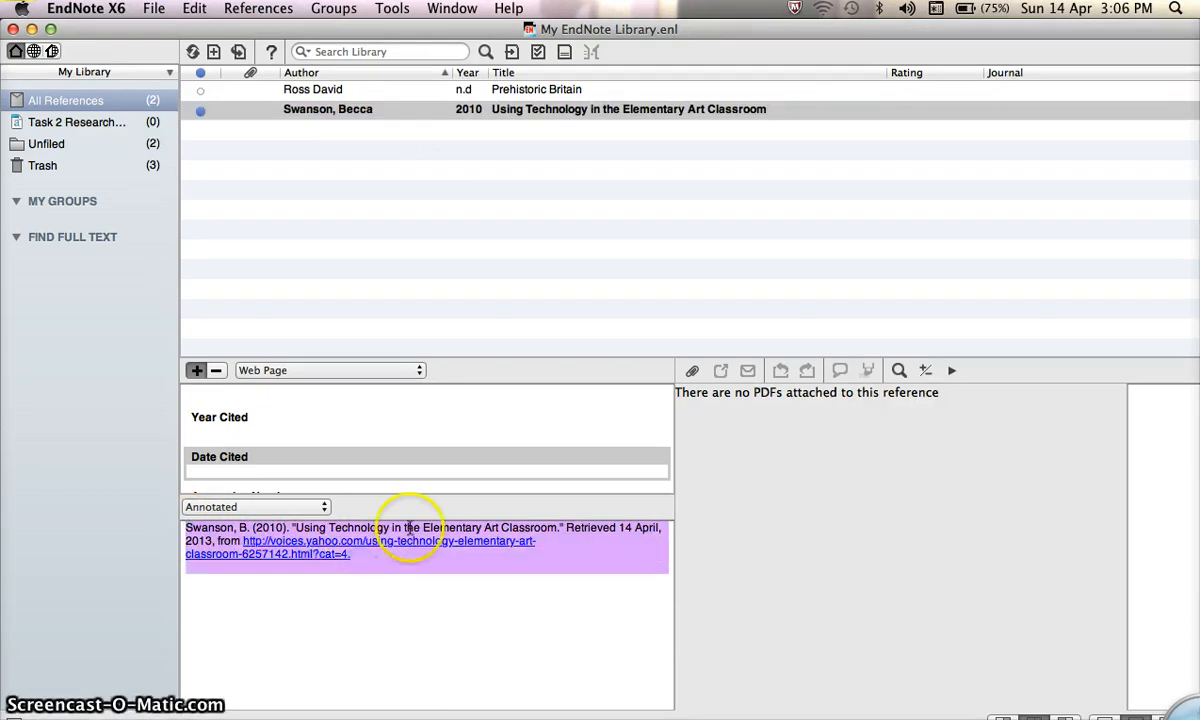
pyautogui.scroll(-3, 415, 447)
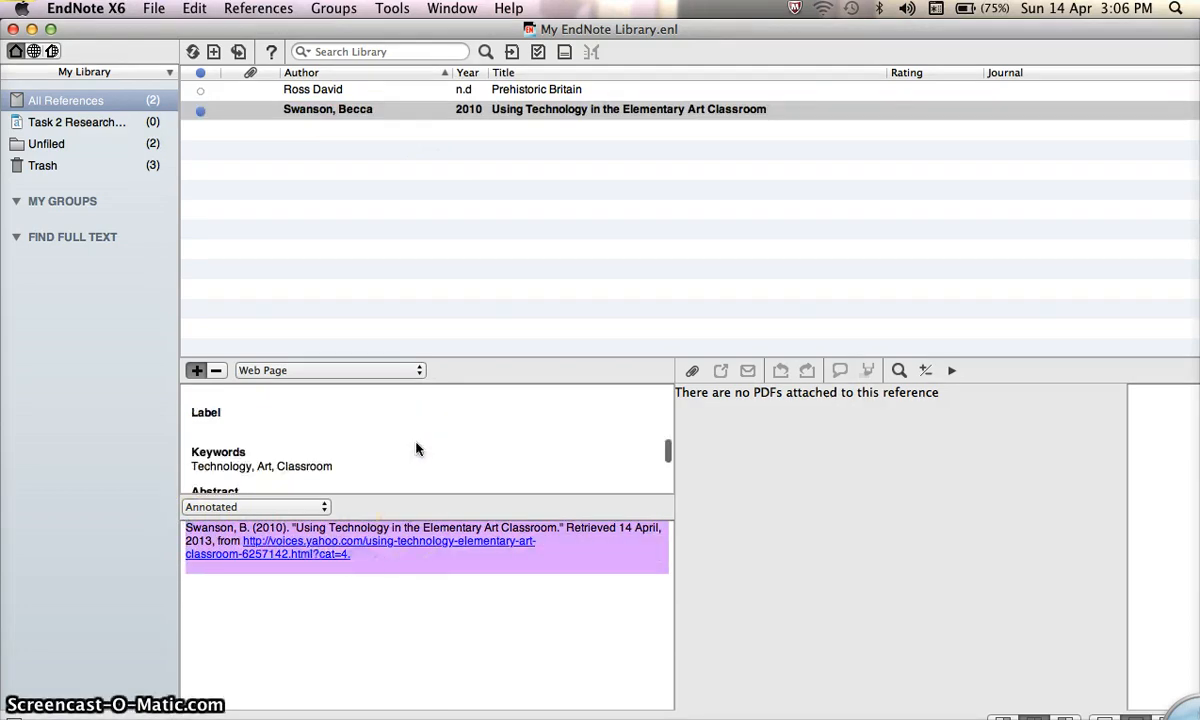
pyautogui.click(348, 605)
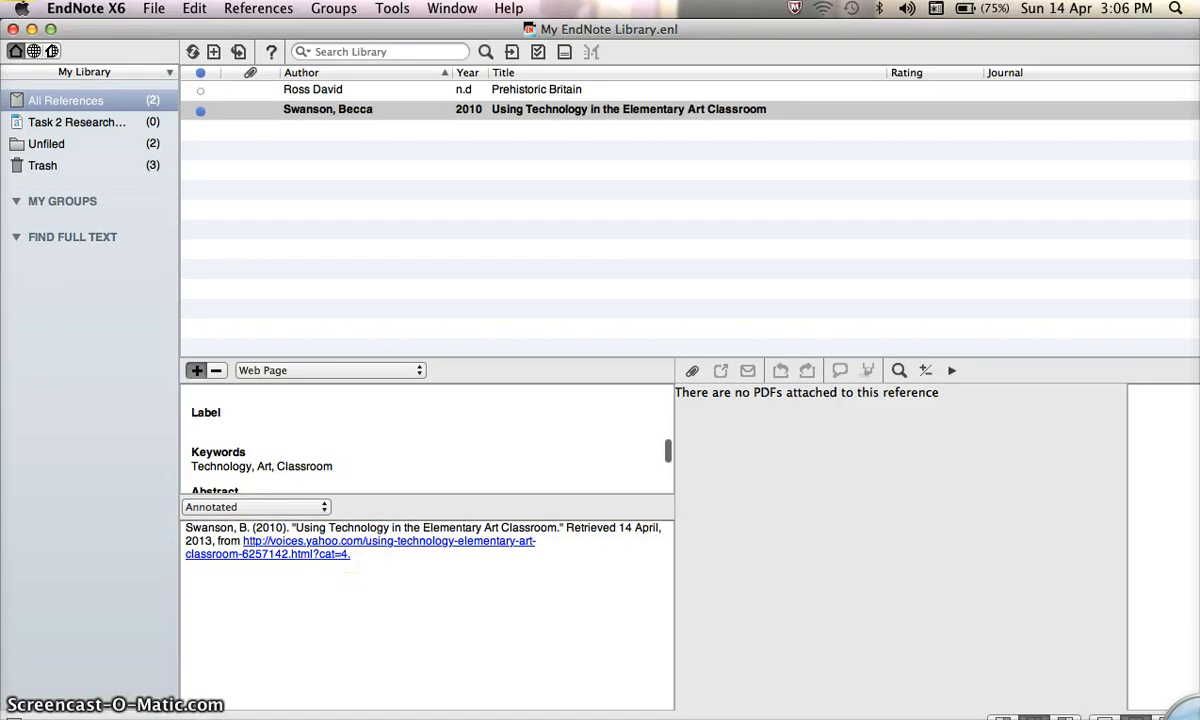
# Switch to the Task 2 Researcher document in Word and review its Resource Type, Research Technology and Referencing Technology lines
pyautogui.moveTo(32, 308)
pyautogui.click(30, 230)
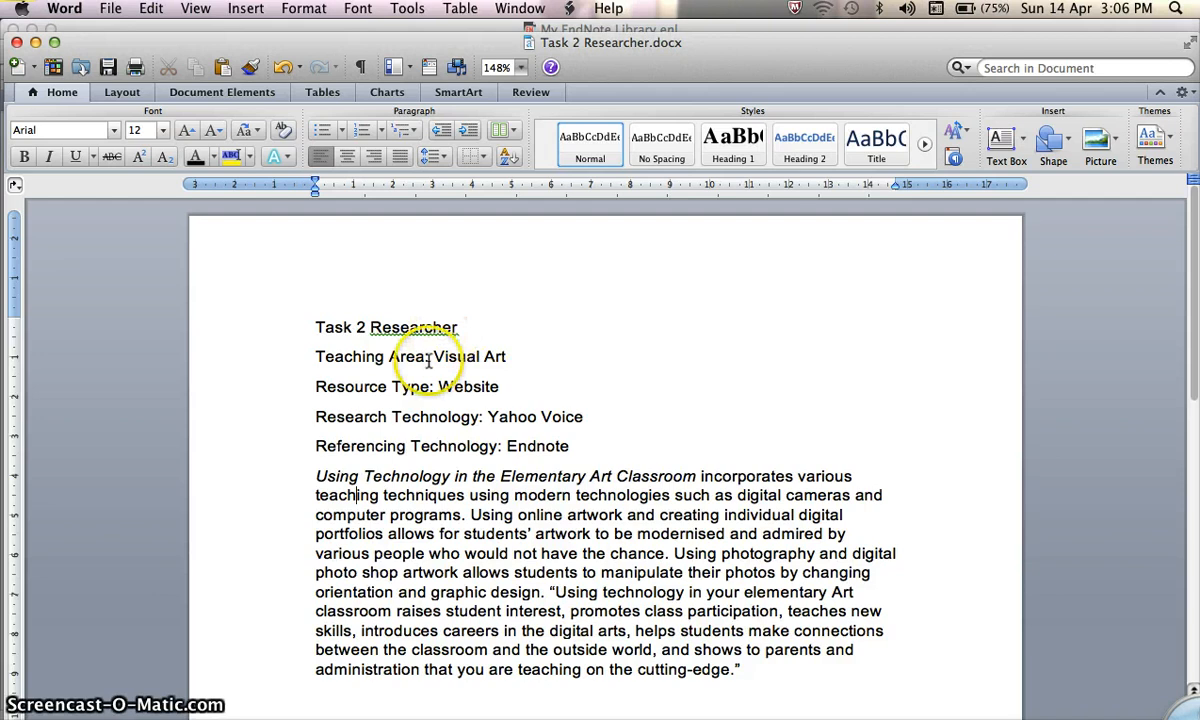
pyautogui.moveTo(307, 366); pyautogui.dragTo(358, 390)
pyautogui.click(521, 360)
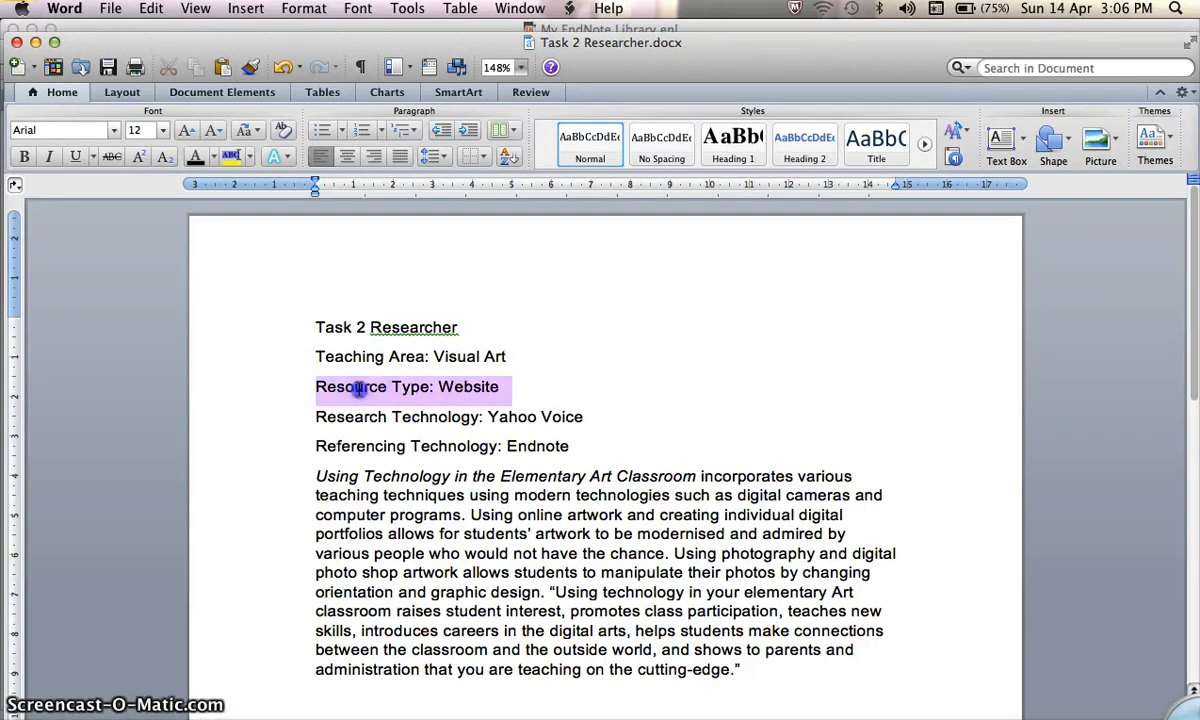
pyautogui.click(580, 418)
pyautogui.moveTo(580, 418); pyautogui.dragTo(322, 424)
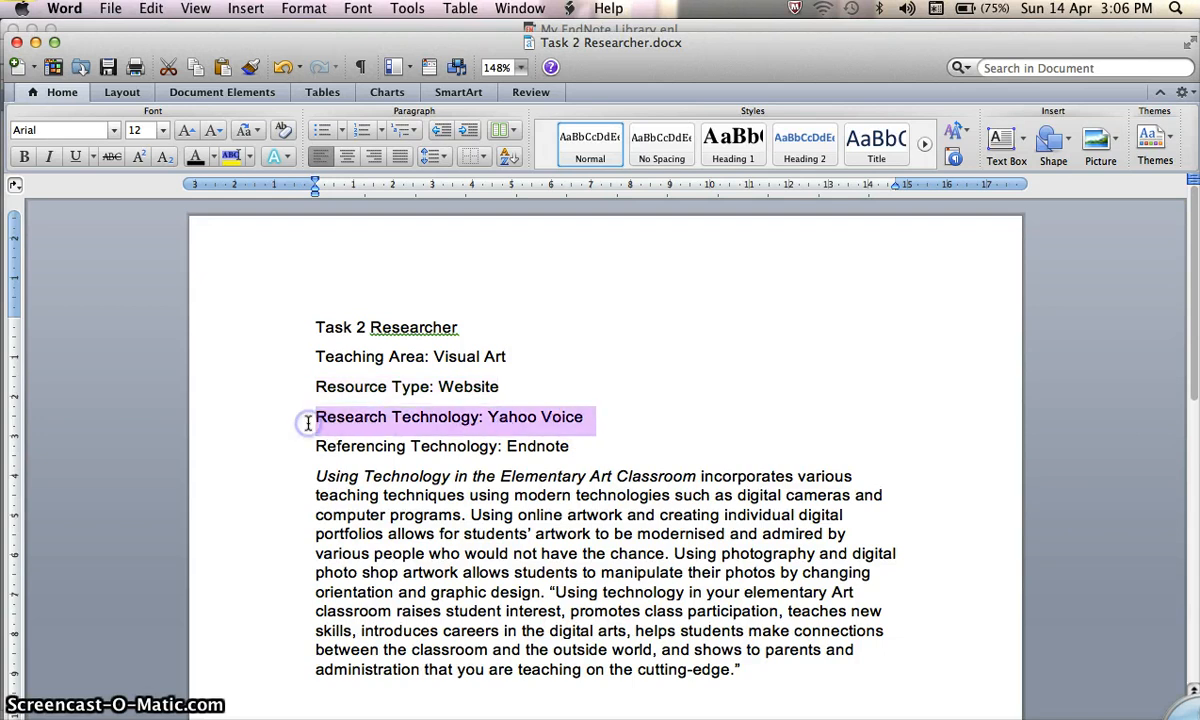
pyautogui.moveTo(570, 450); pyautogui.dragTo(340, 454)
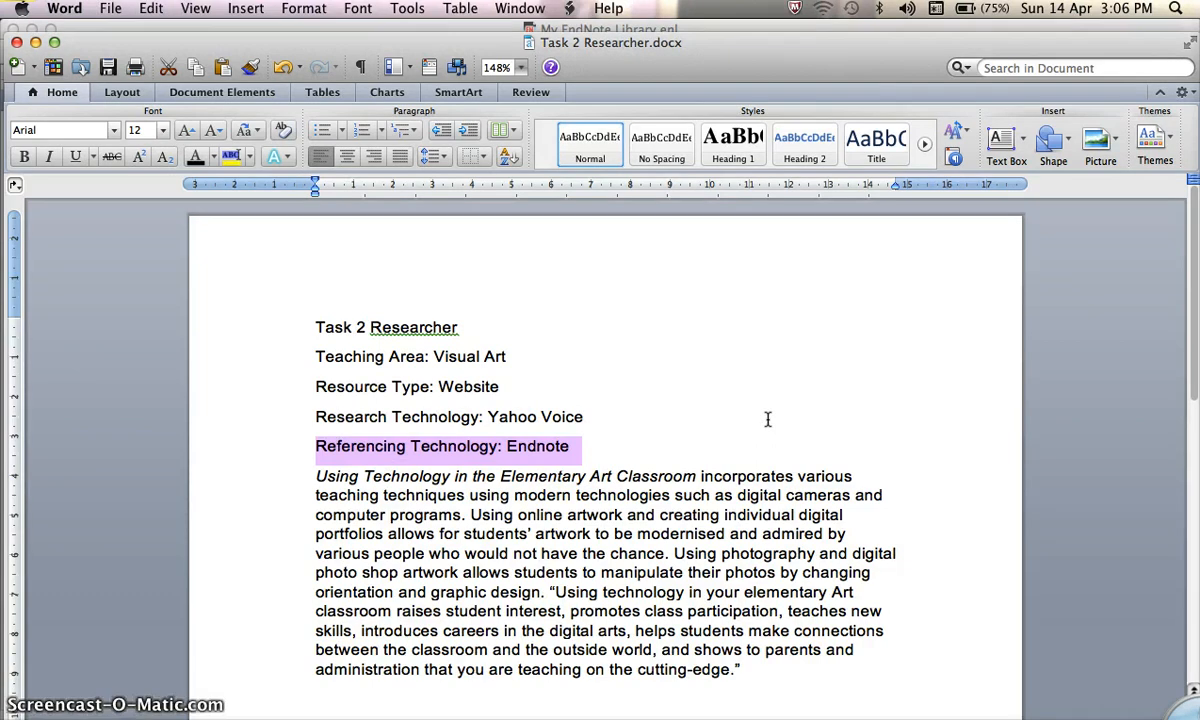
pyautogui.scroll(-3, 768, 419)
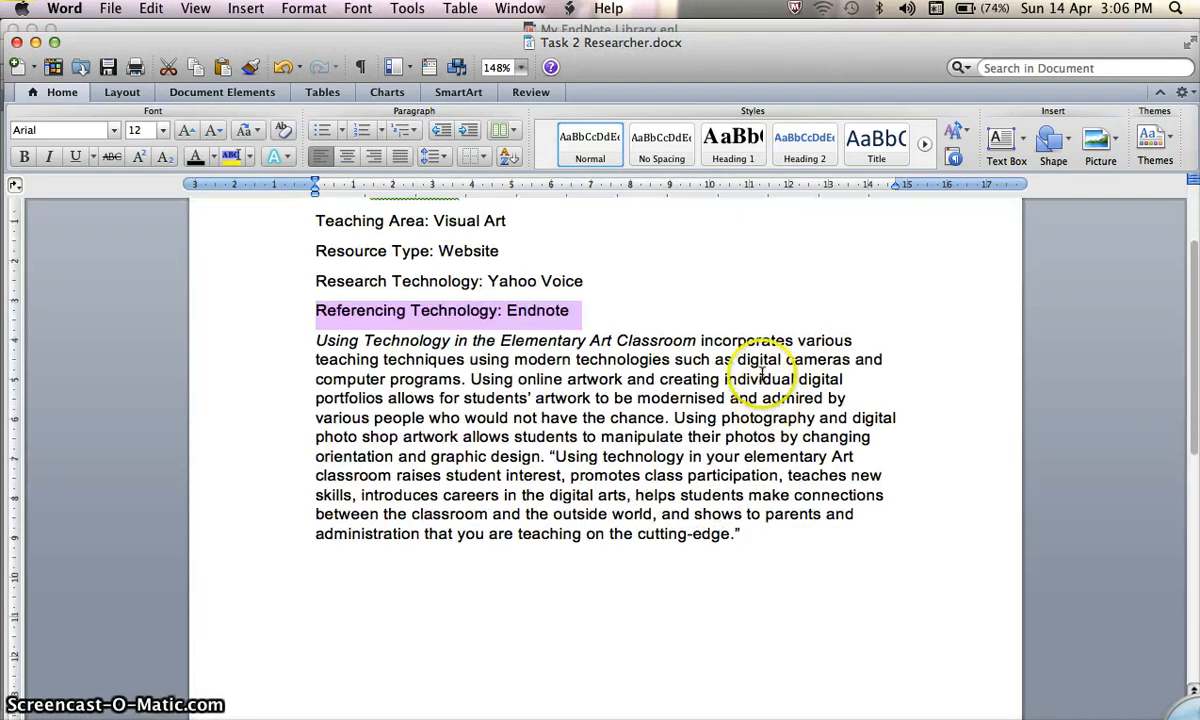
# Go to EndNote from the Word document, select the "Using Technology in the Elementary Art Classroom" reference, and return to Word
pyautogui.click(720, 320)
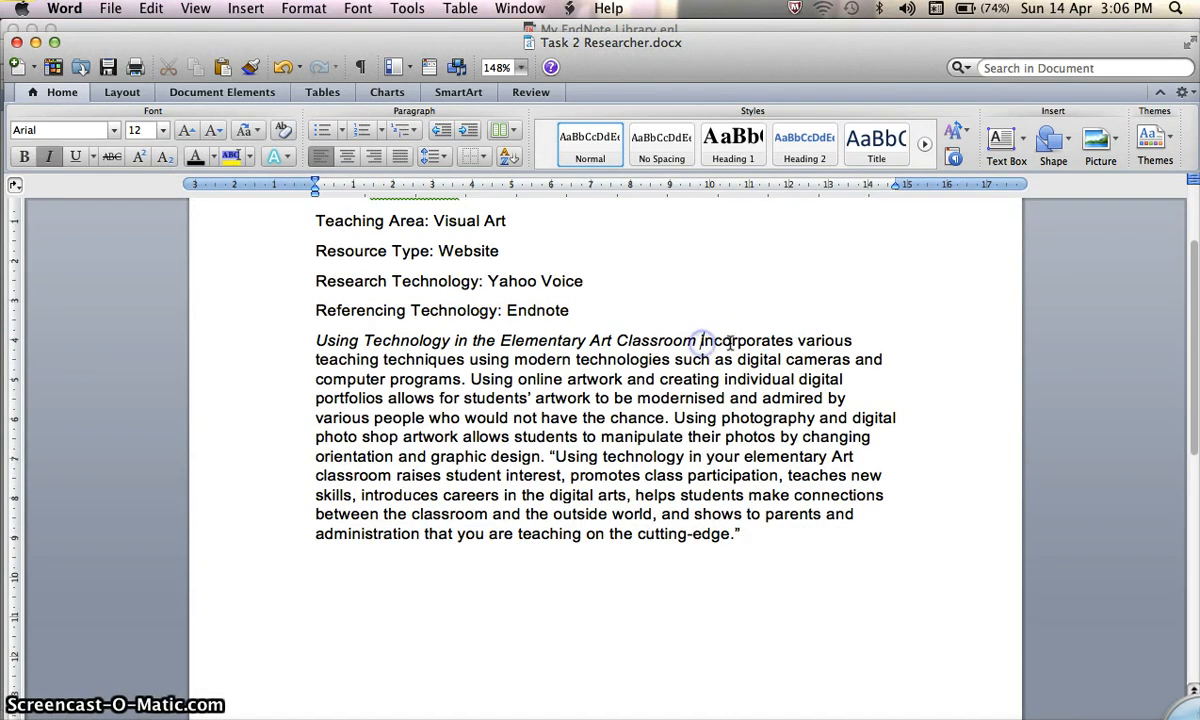
pyautogui.click(410, 10)
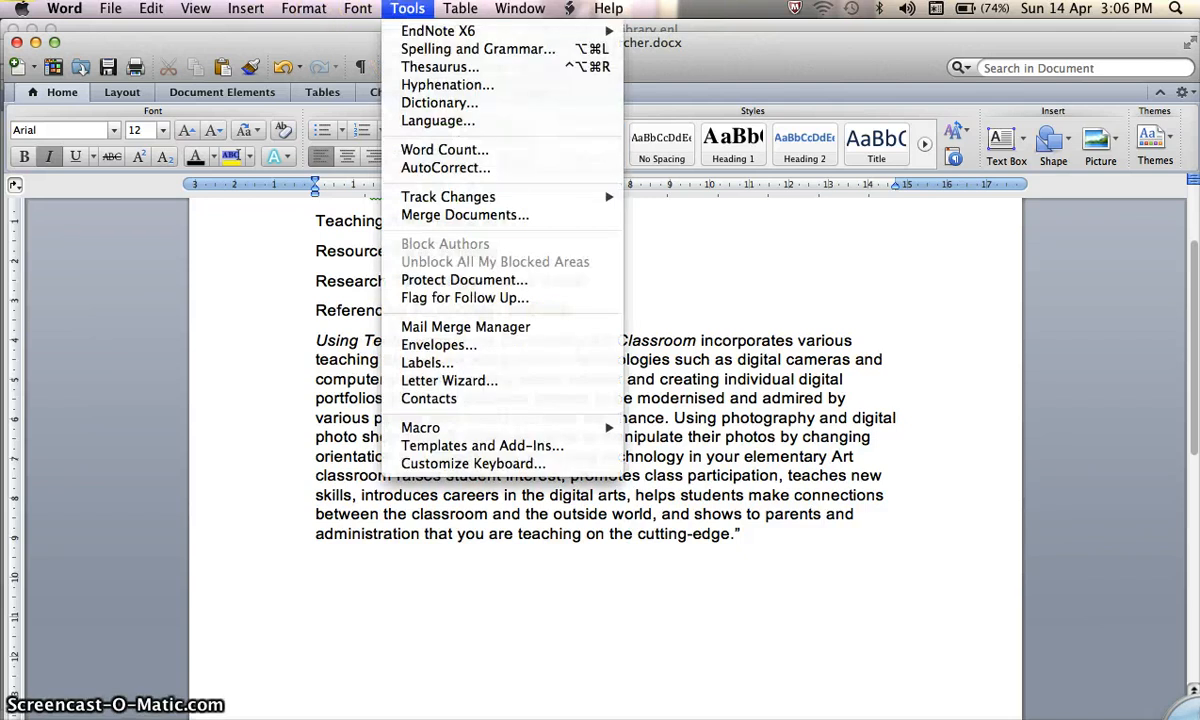
pyautogui.moveTo(440, 31)
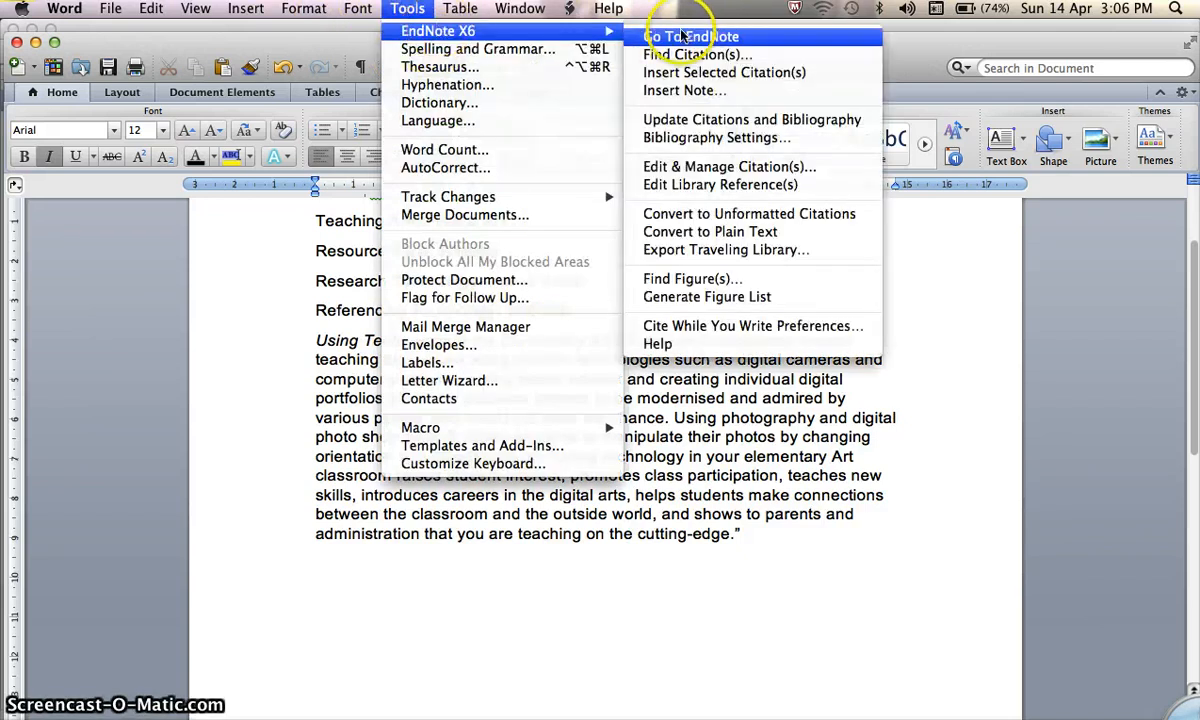
pyautogui.click(717, 40)
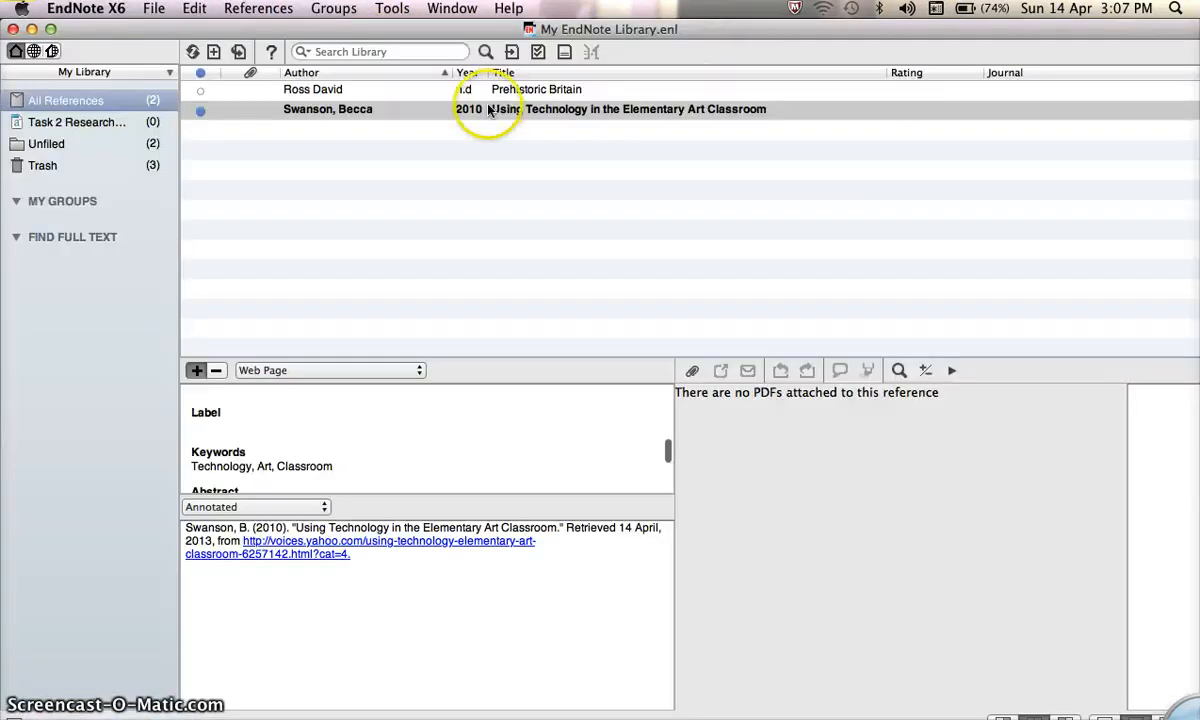
pyautogui.click(378, 110)
pyautogui.click(299, 119)
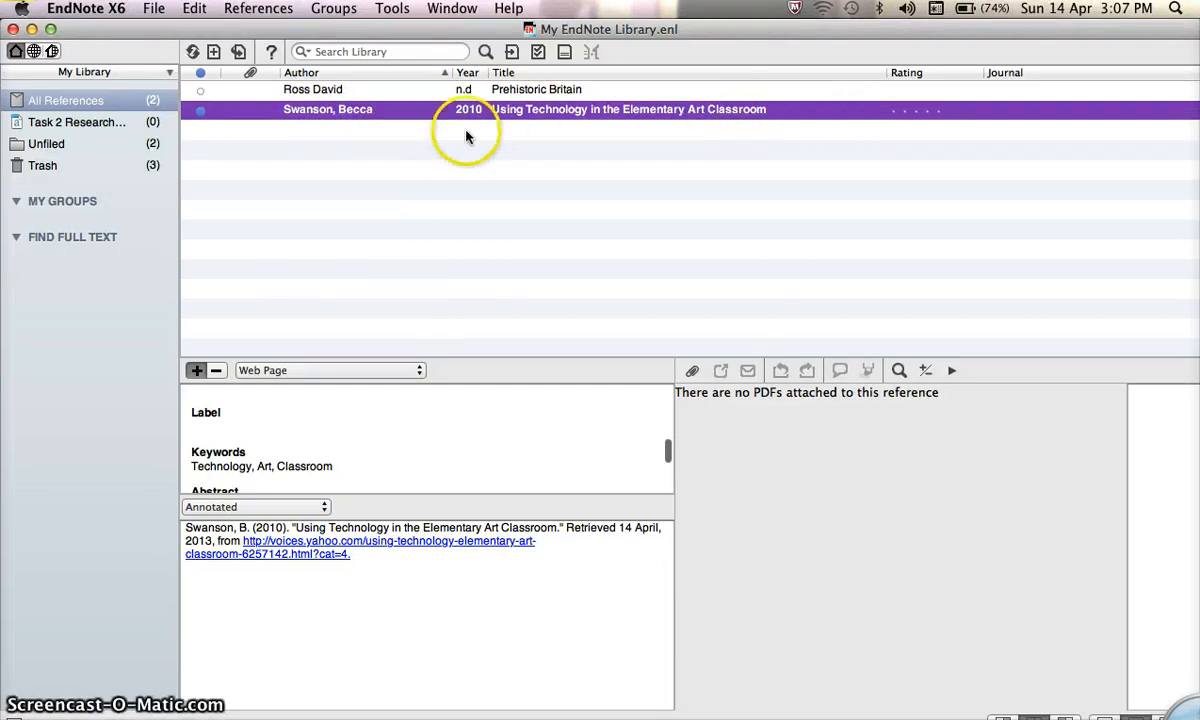
pyautogui.moveTo(15, 215)
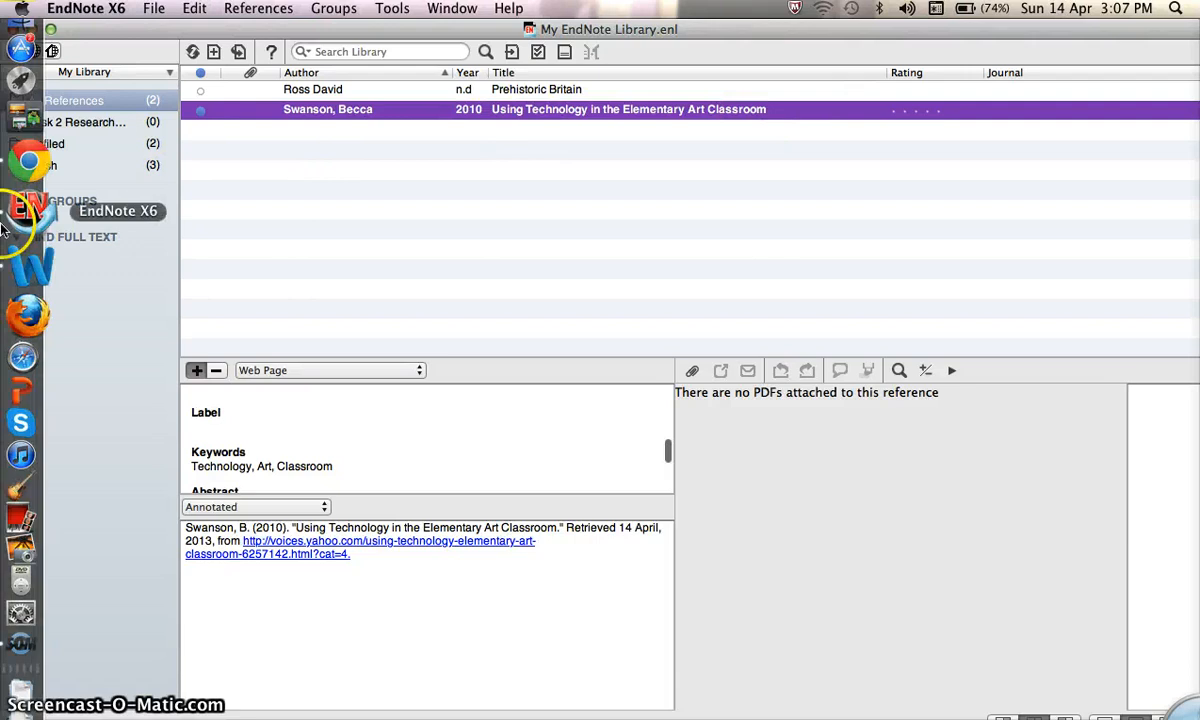
pyautogui.click(27, 256)
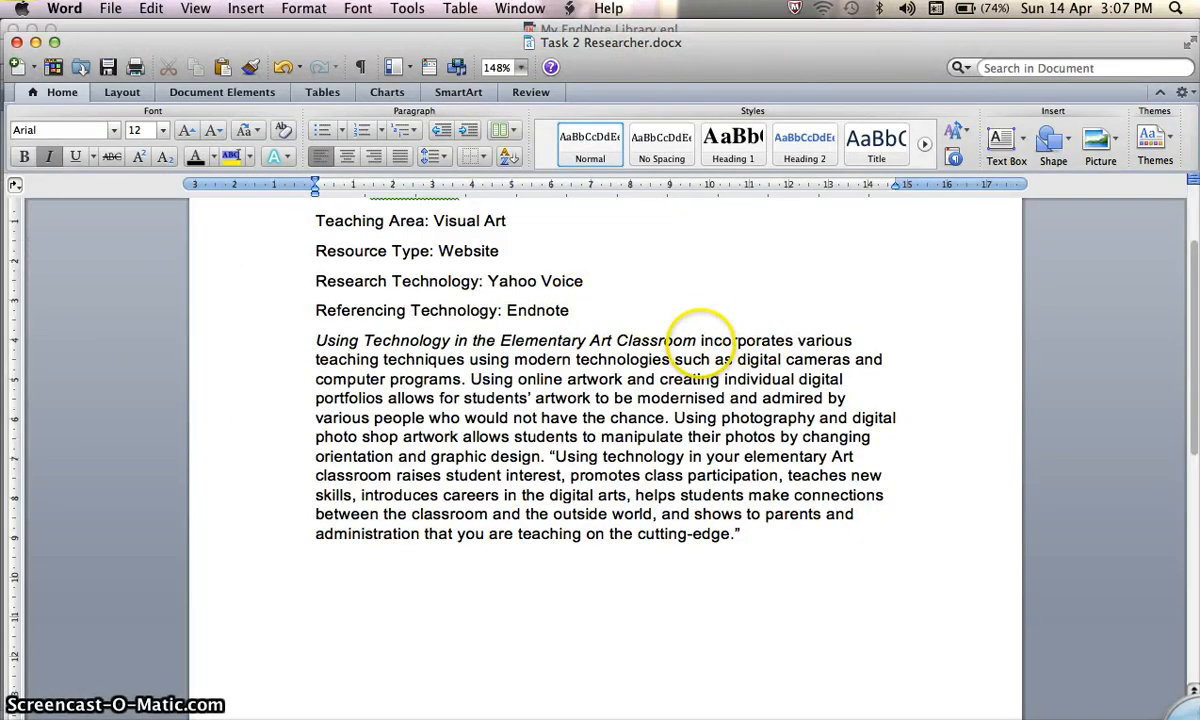
# Insert the selected EndNote citation after the italic article title, with a space before "incorporates"
pyautogui.click(699, 340)
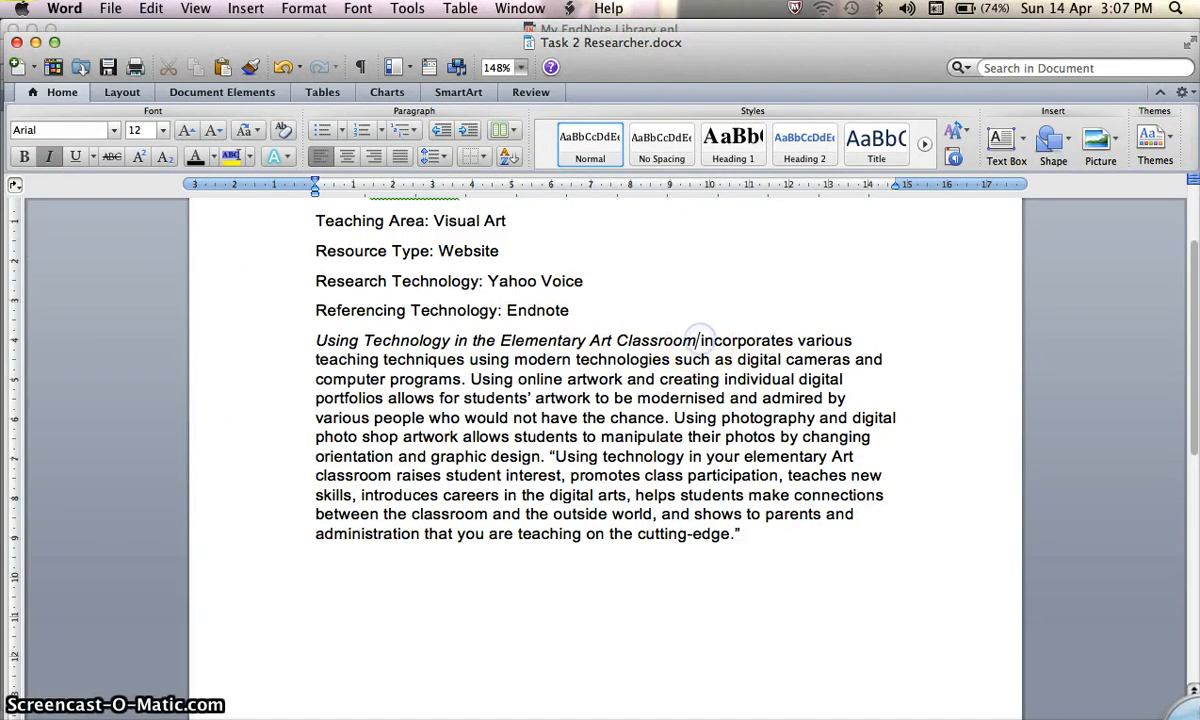
pyautogui.doubleClick(700, 340)
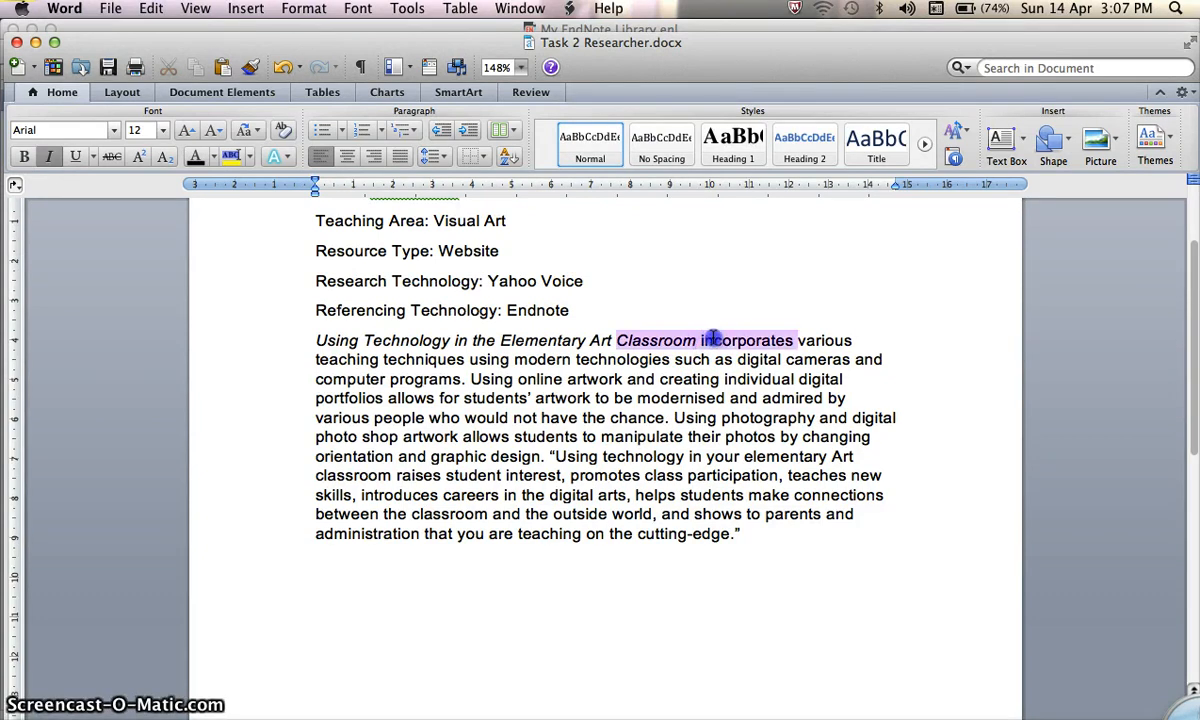
pyautogui.click(702, 340)
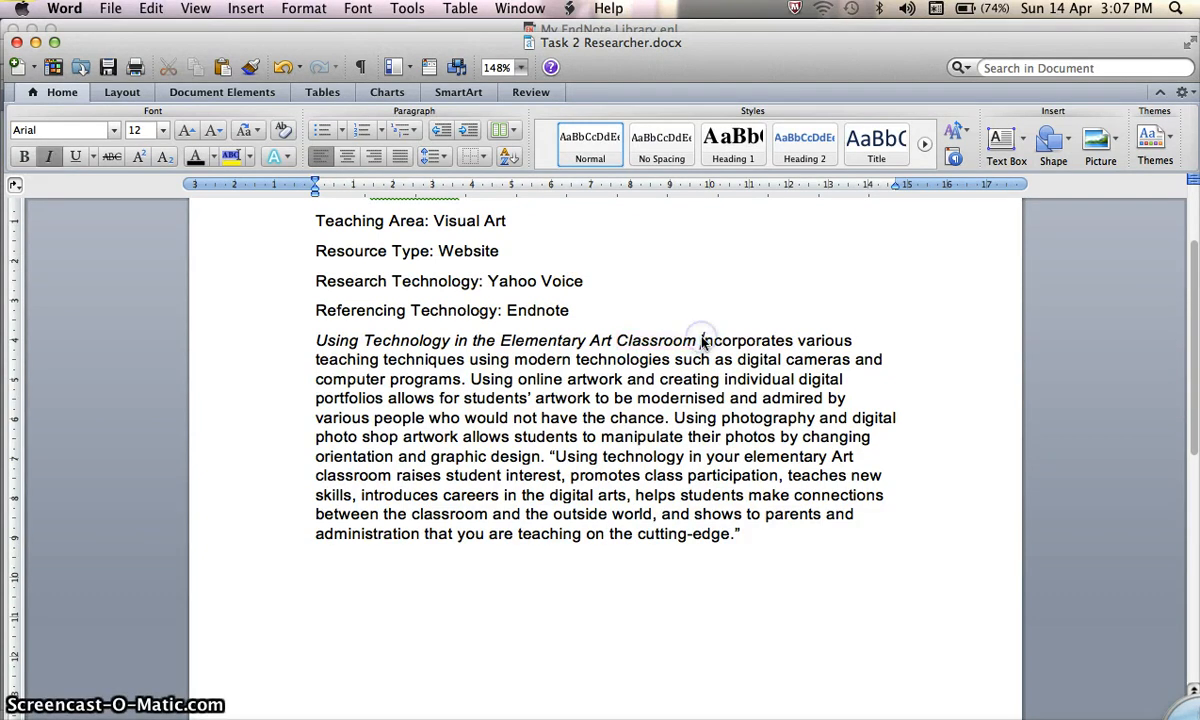
pyautogui.click(409, 9)
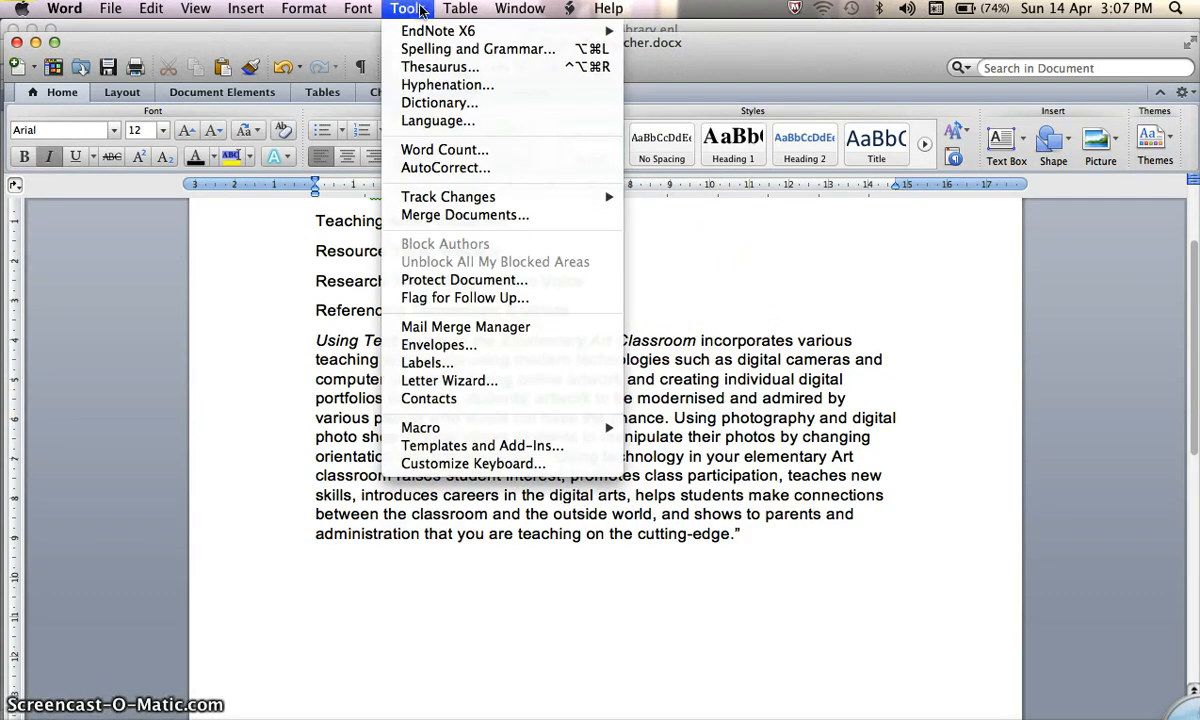
pyautogui.moveTo(486, 38)
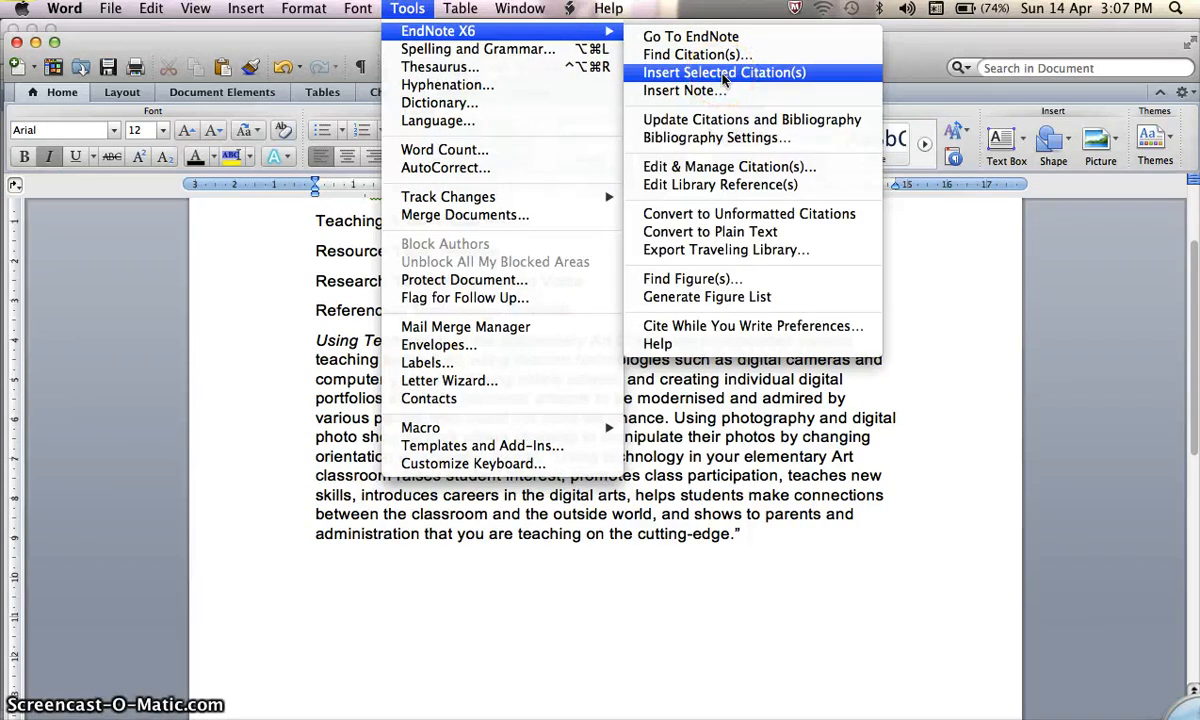
pyautogui.click(725, 74)
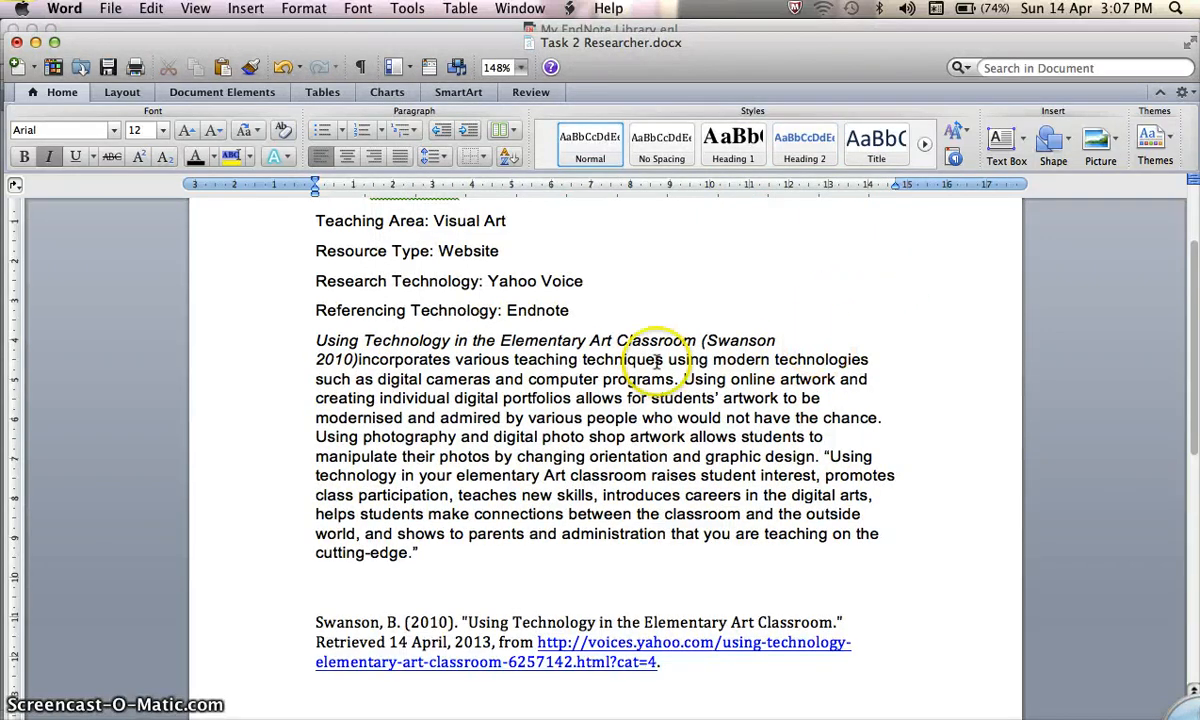
pyautogui.click(357, 359)
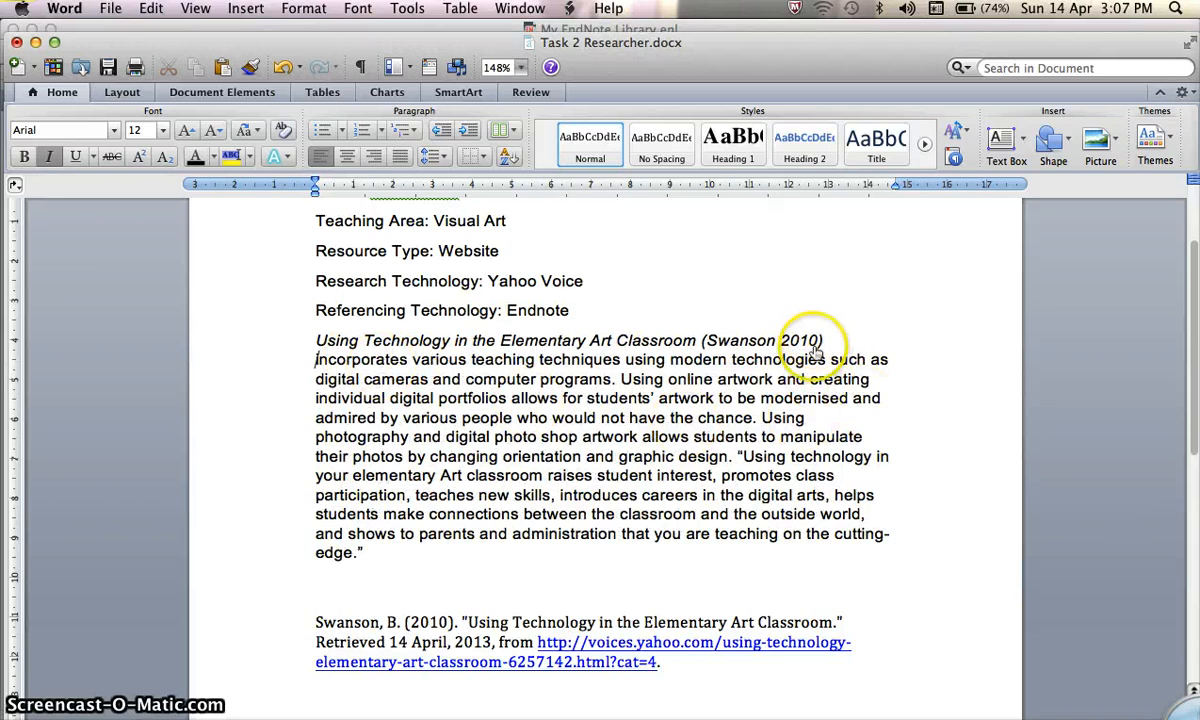
pyautogui.moveTo(698, 341); pyautogui.dragTo(800, 342)
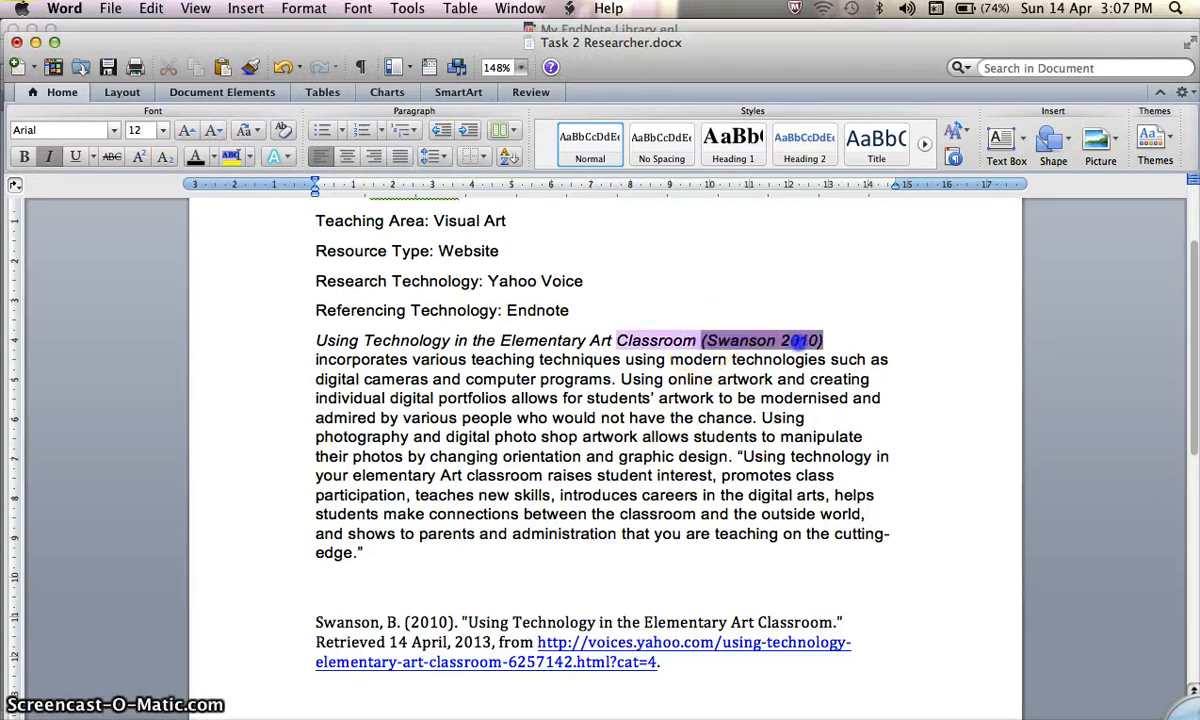
pyautogui.click(889, 340)
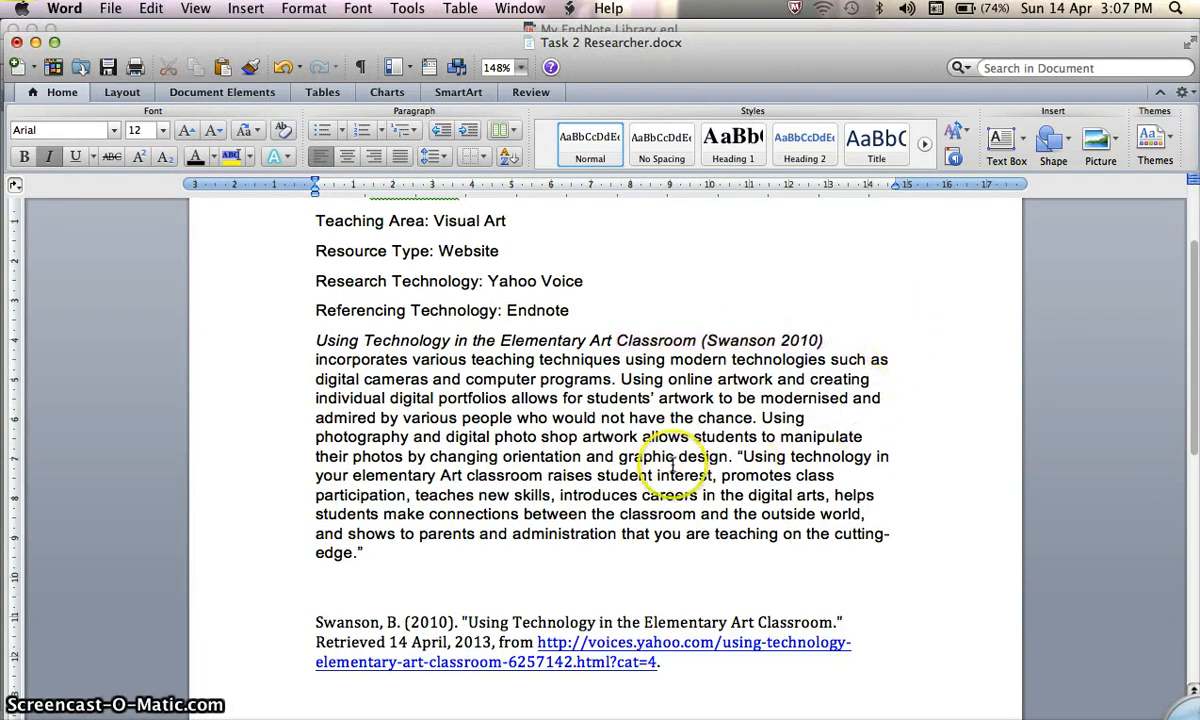
# Insert the selected EndNote citation after the closing quotation at the end of the paragraph
pyautogui.moveTo(737, 456); pyautogui.dragTo(766, 522)
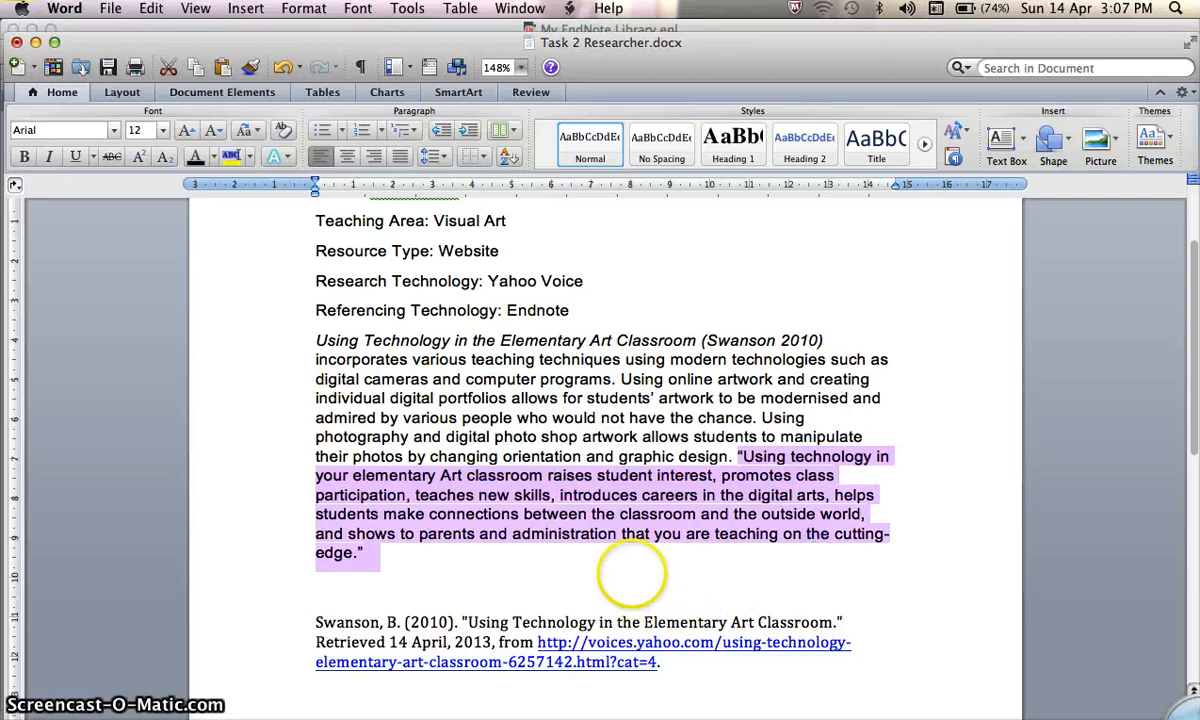
pyautogui.click(377, 555)
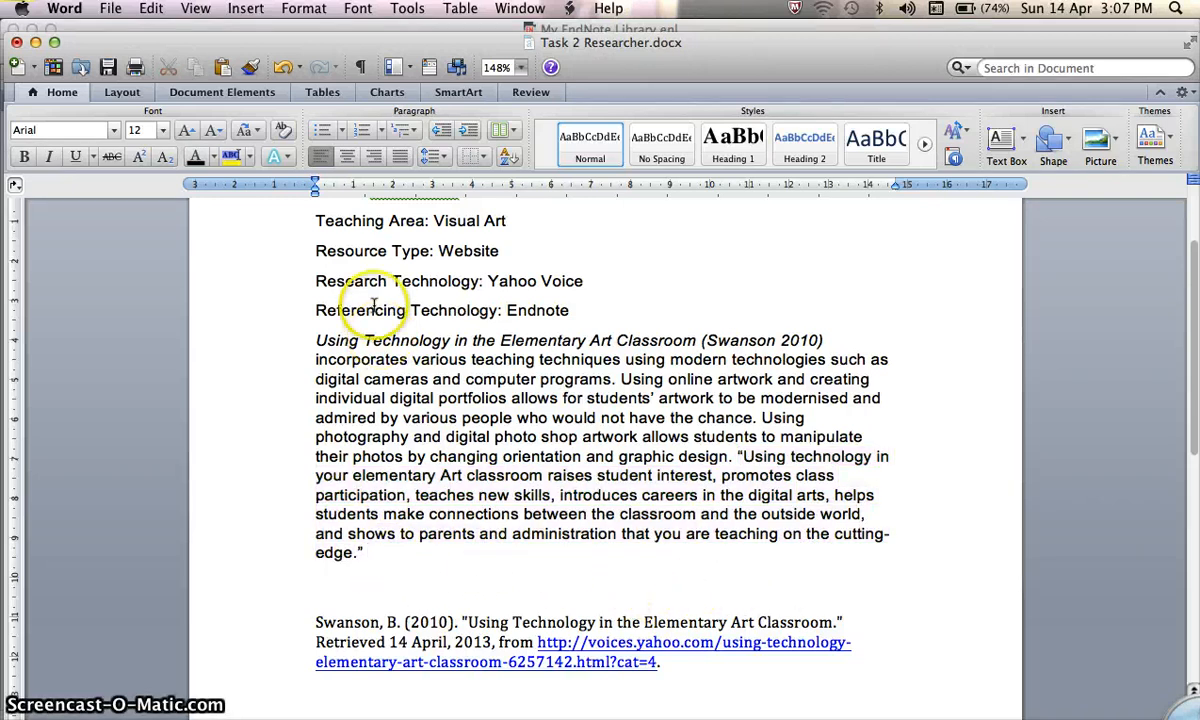
pyautogui.click(408, 9)
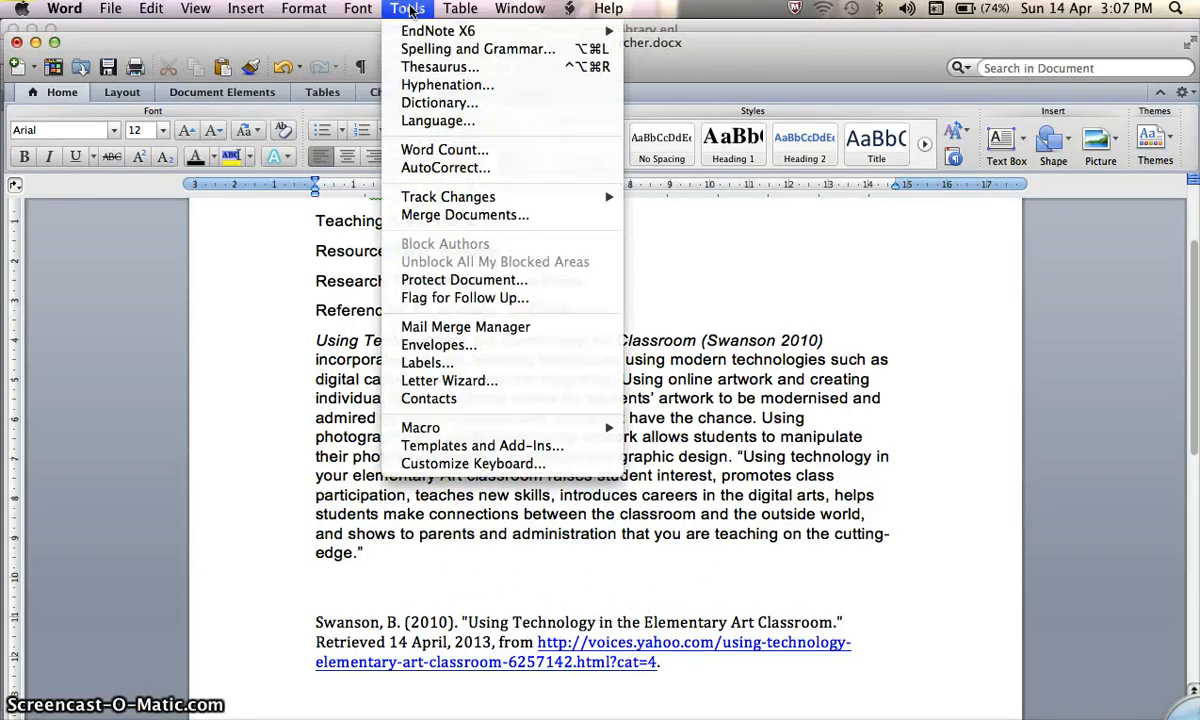
pyautogui.moveTo(426, 33)
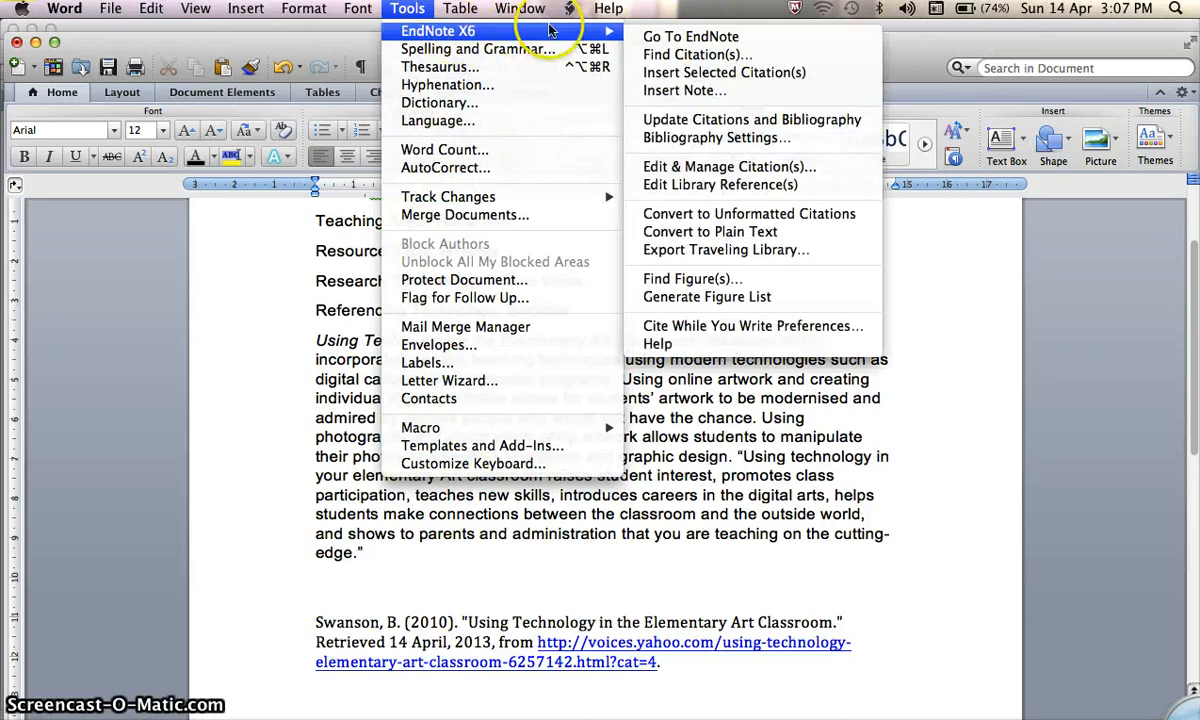
pyautogui.click(805, 75)
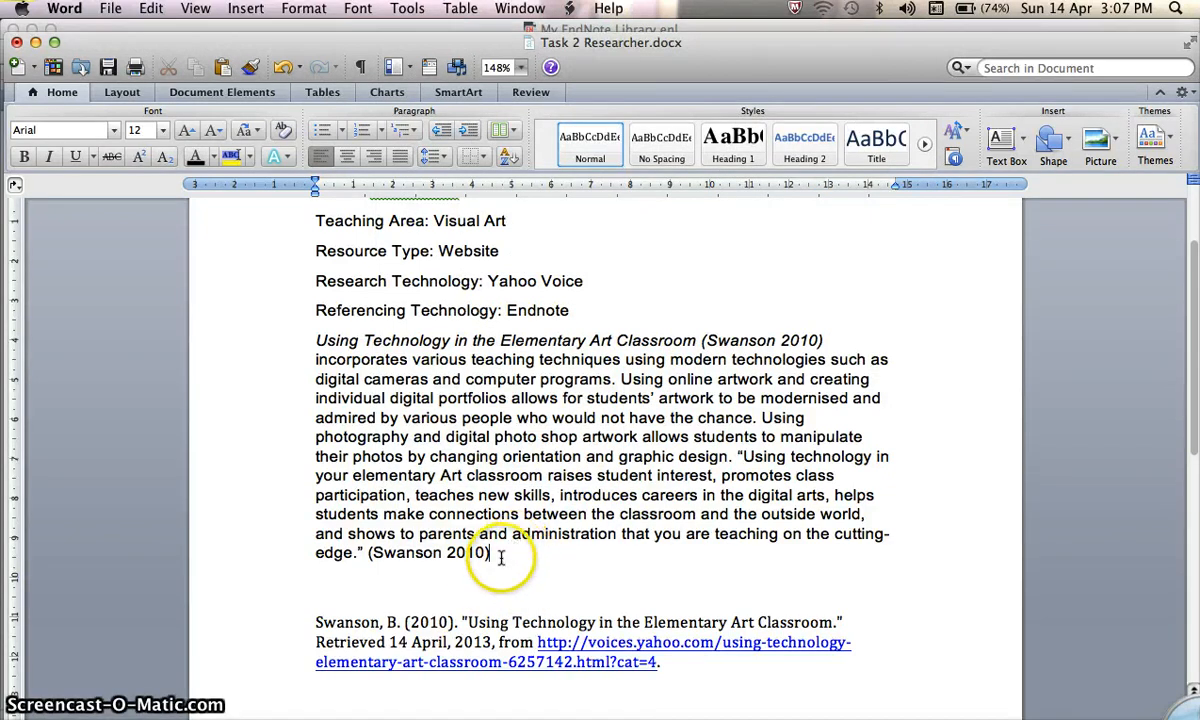
# Edit the citation after the closing quotation in EndNote's Edit & Manage Citations, setting its format to Exclude Year
pyautogui.moveTo(491, 554); pyautogui.dragTo(386, 561)
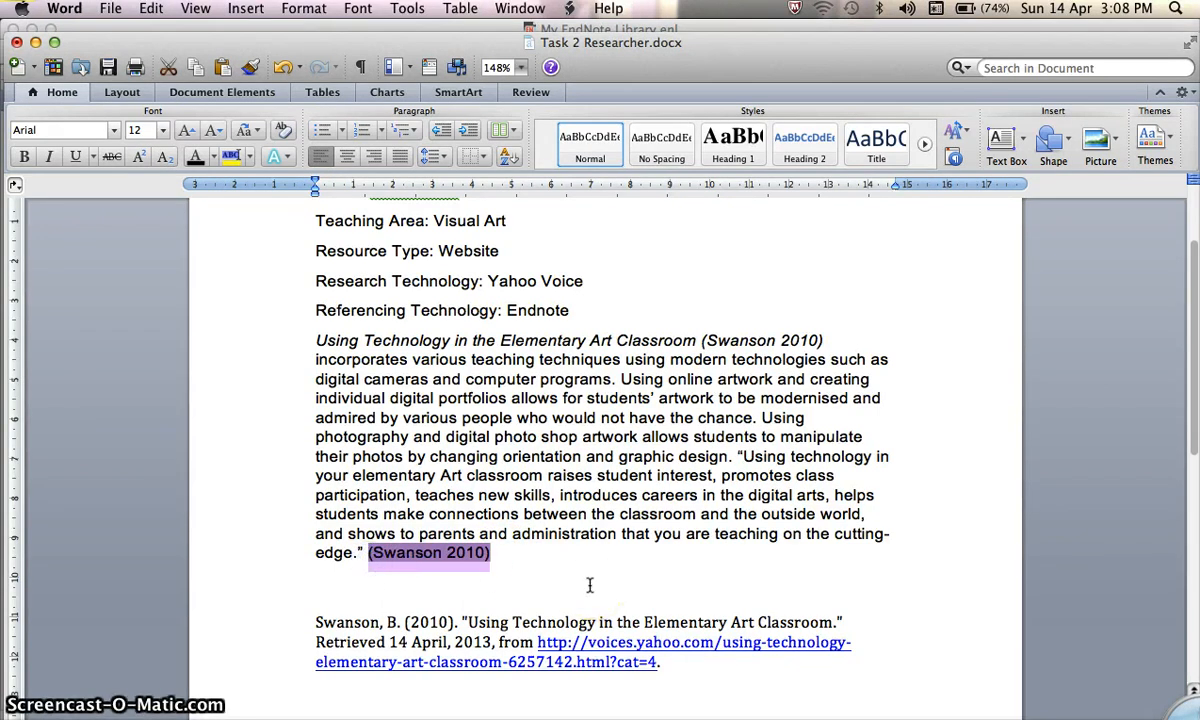
pyautogui.click(409, 8)
pyautogui.moveTo(430, 31)
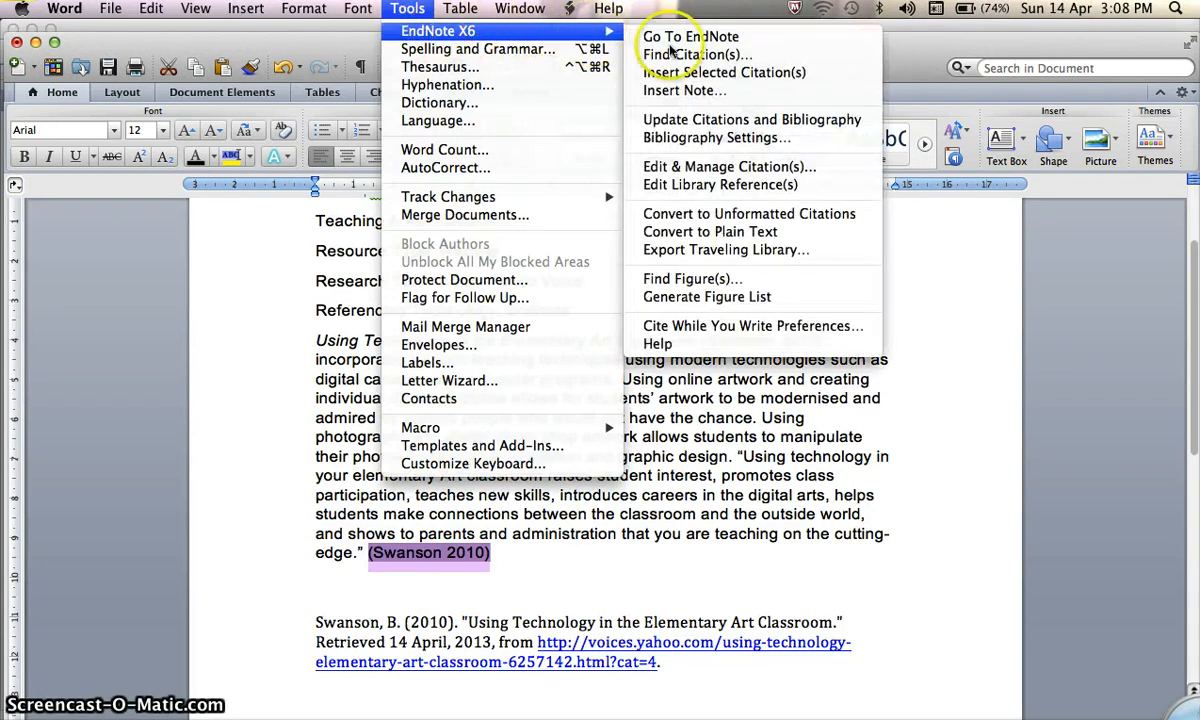
pyautogui.click(818, 174)
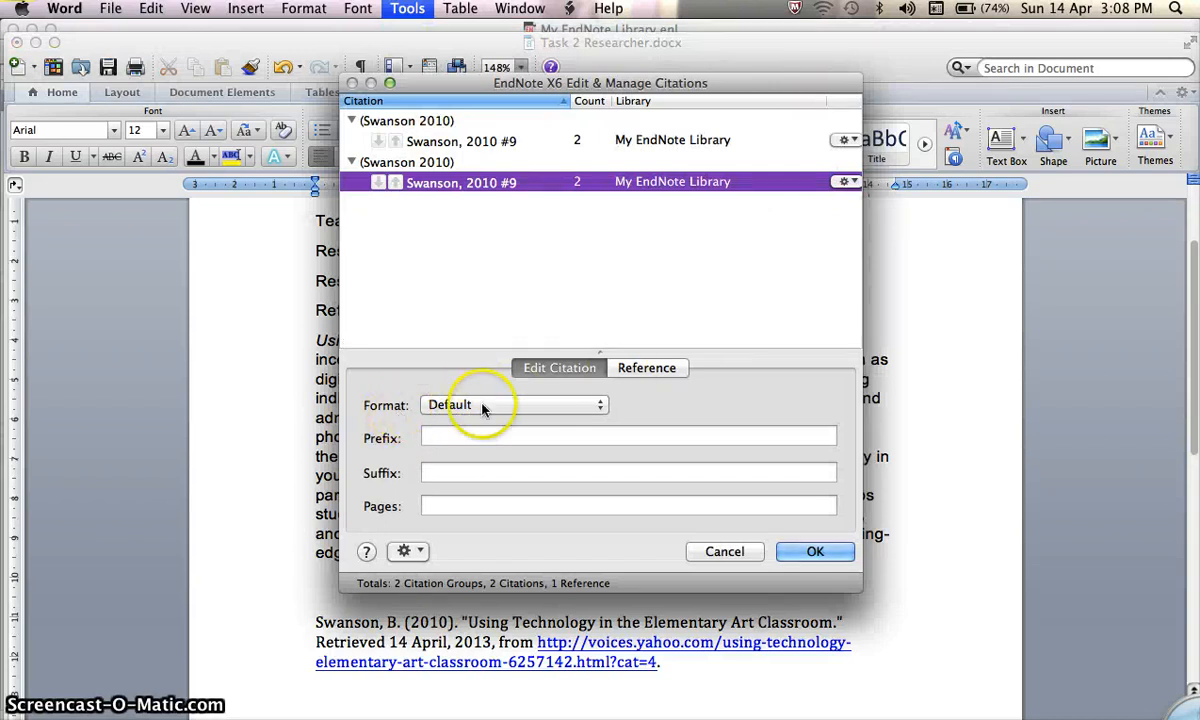
pyautogui.click(601, 406)
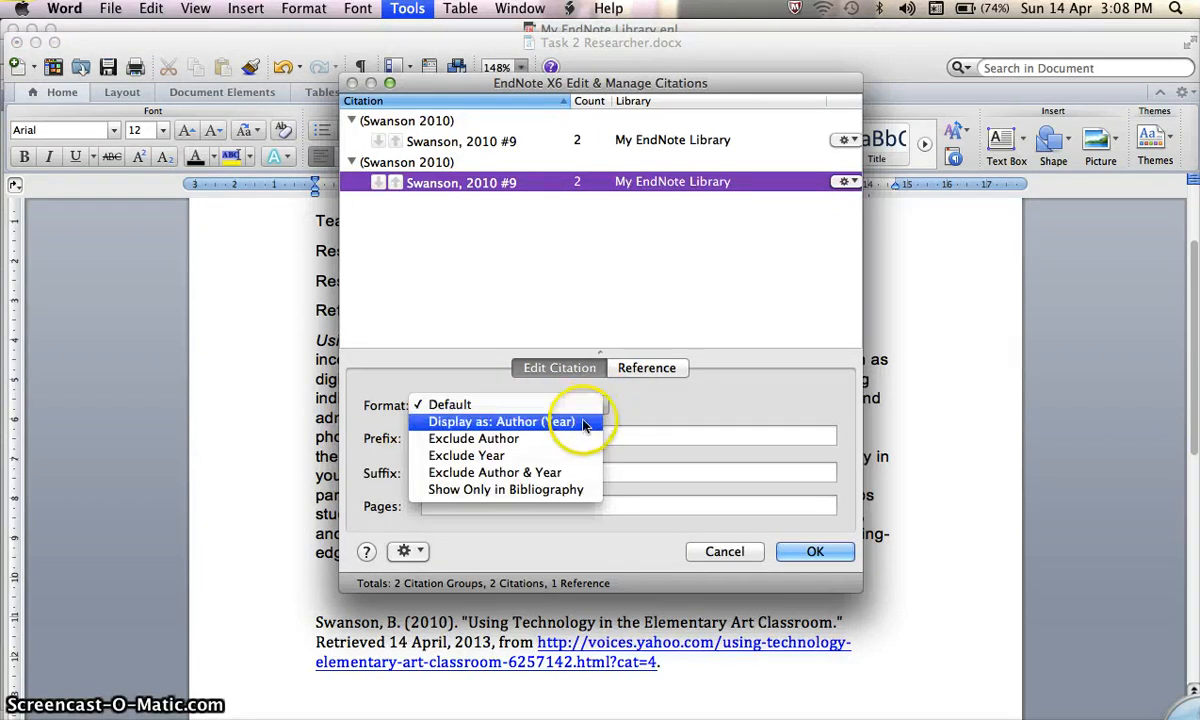
pyautogui.click(515, 457)
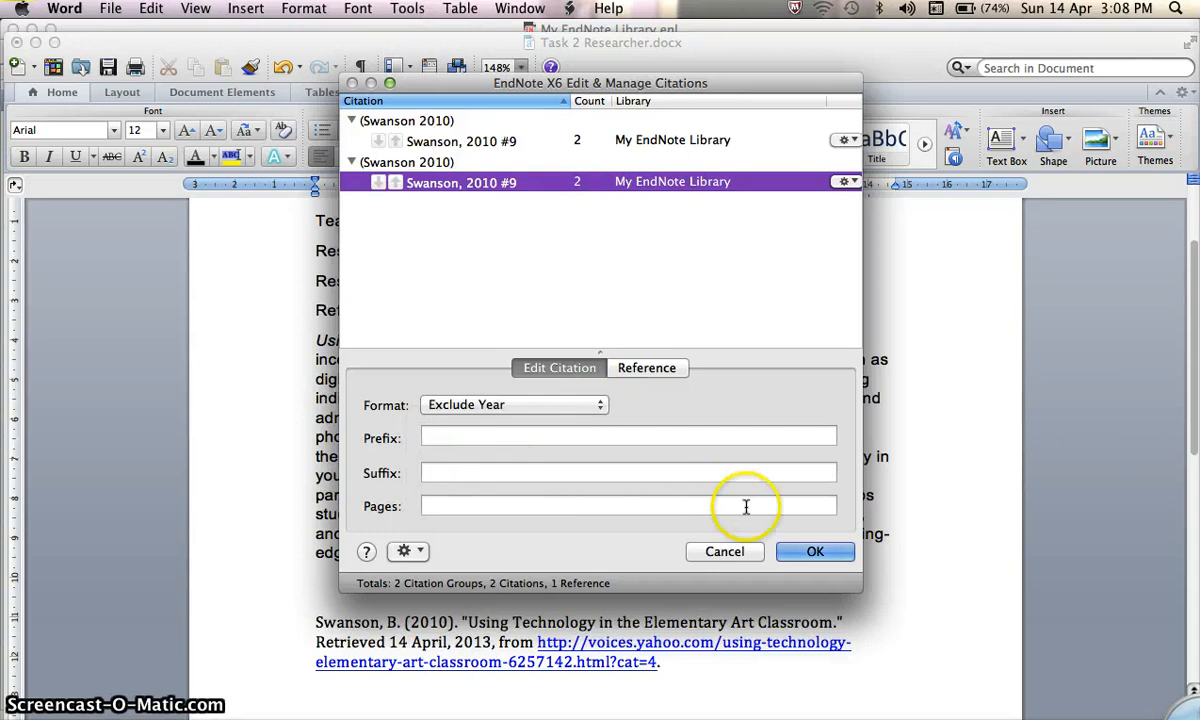
pyautogui.click(796, 550)
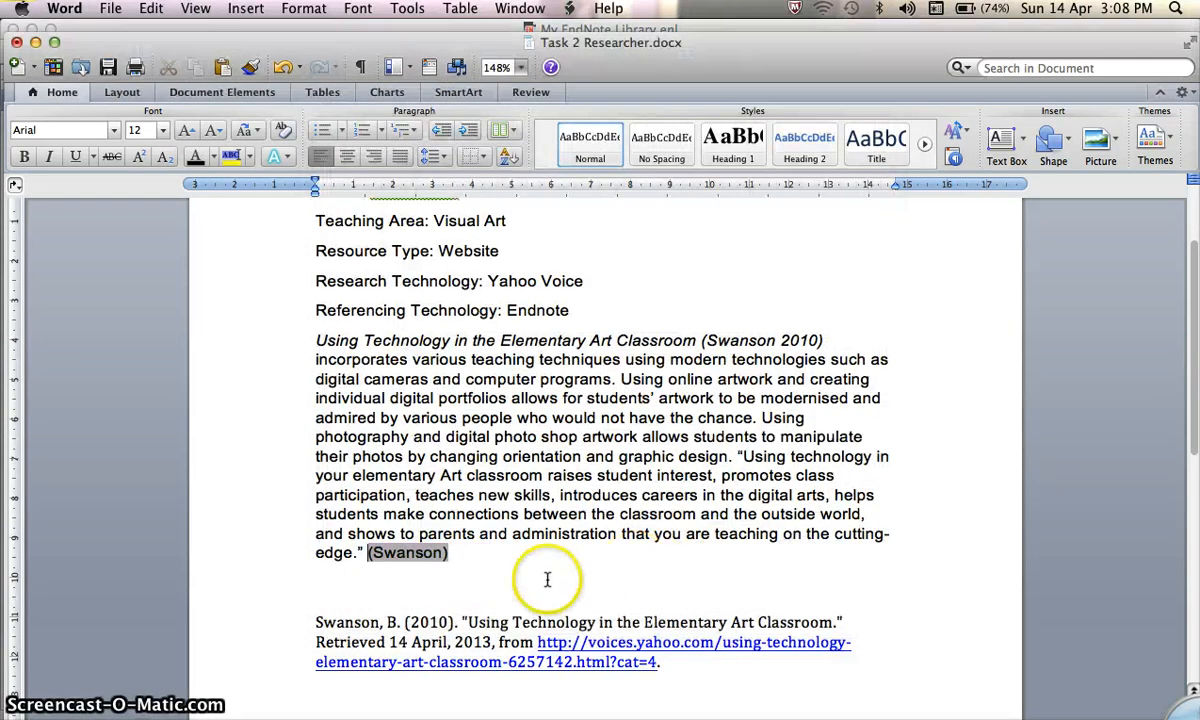
pyautogui.click(487, 554)
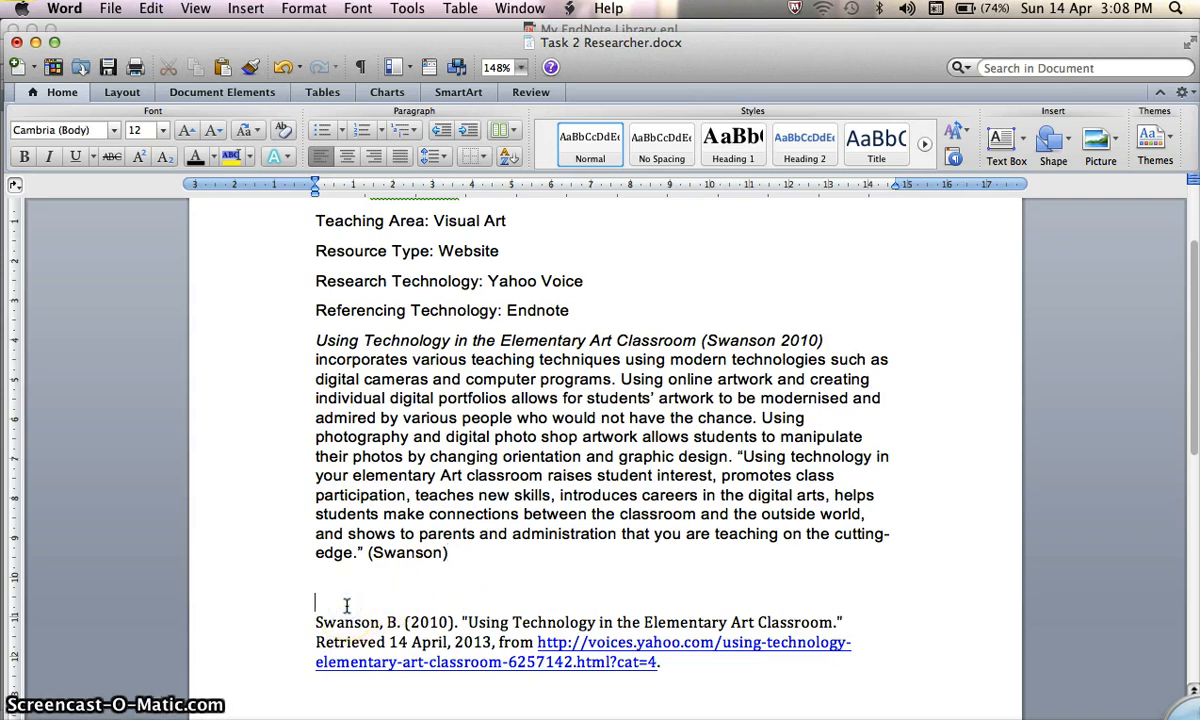
# Add a reference heading on the blank line directly above the bibliography entry
pyautogui.moveTo(315, 621); pyautogui.dragTo(699, 687)
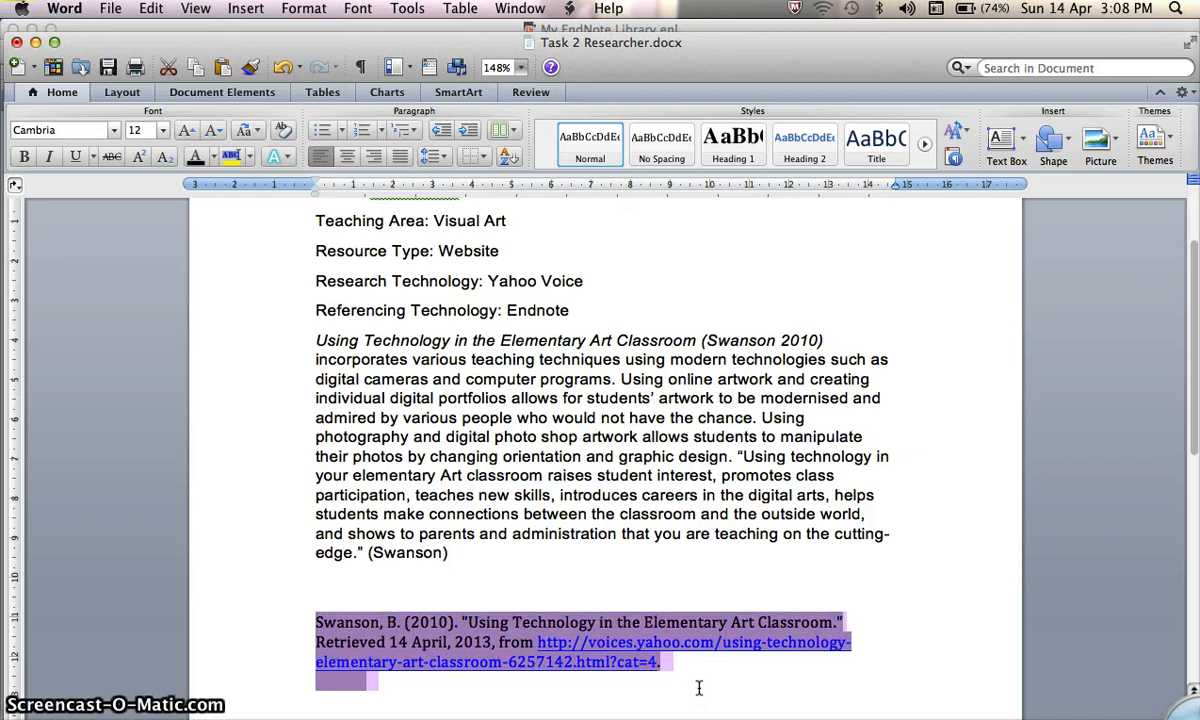
pyautogui.click(330, 587)
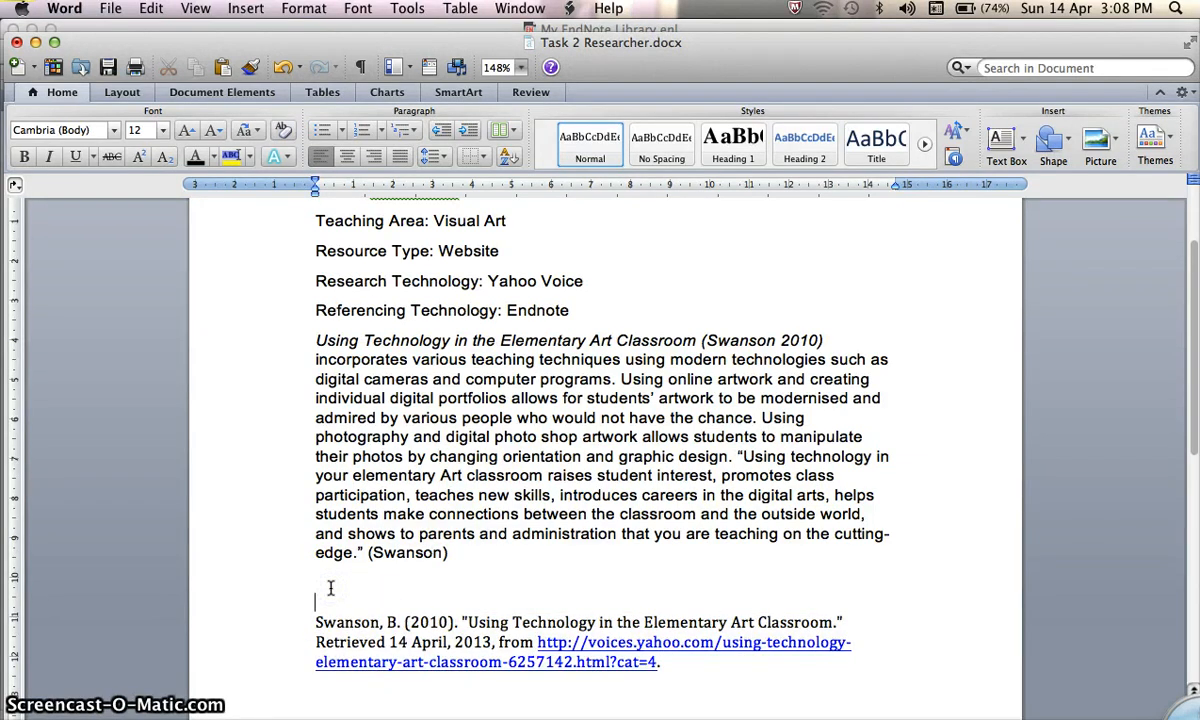
pyautogui.write('Referen')
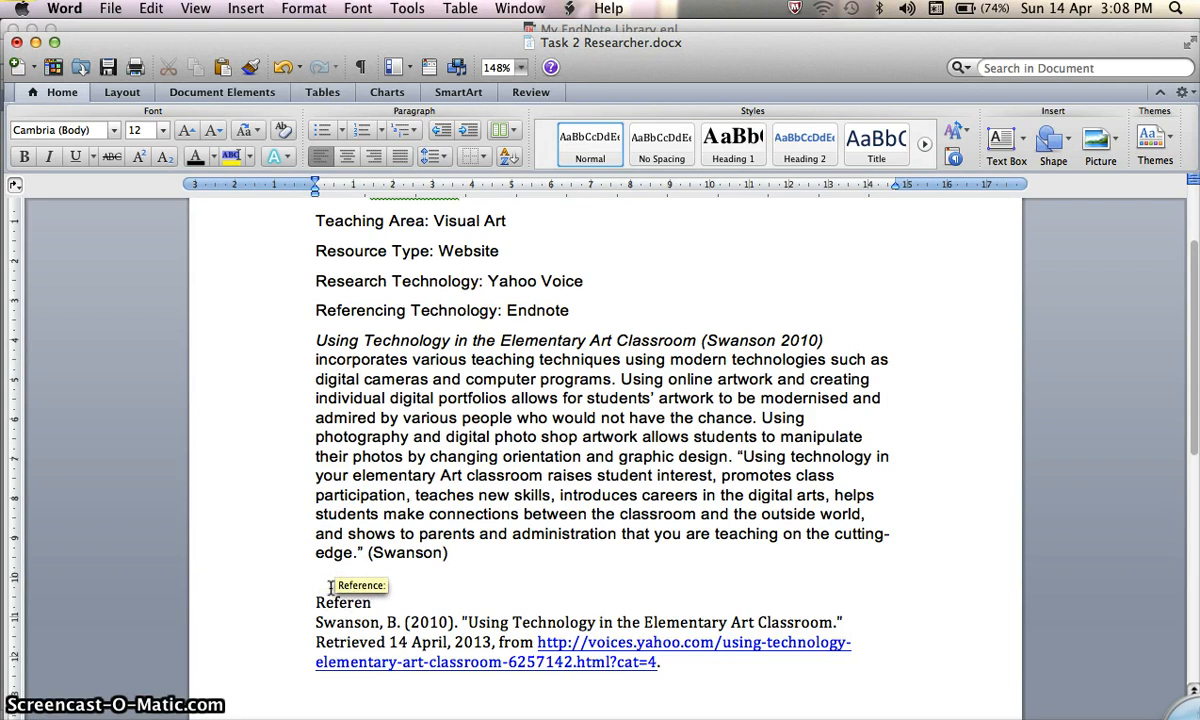